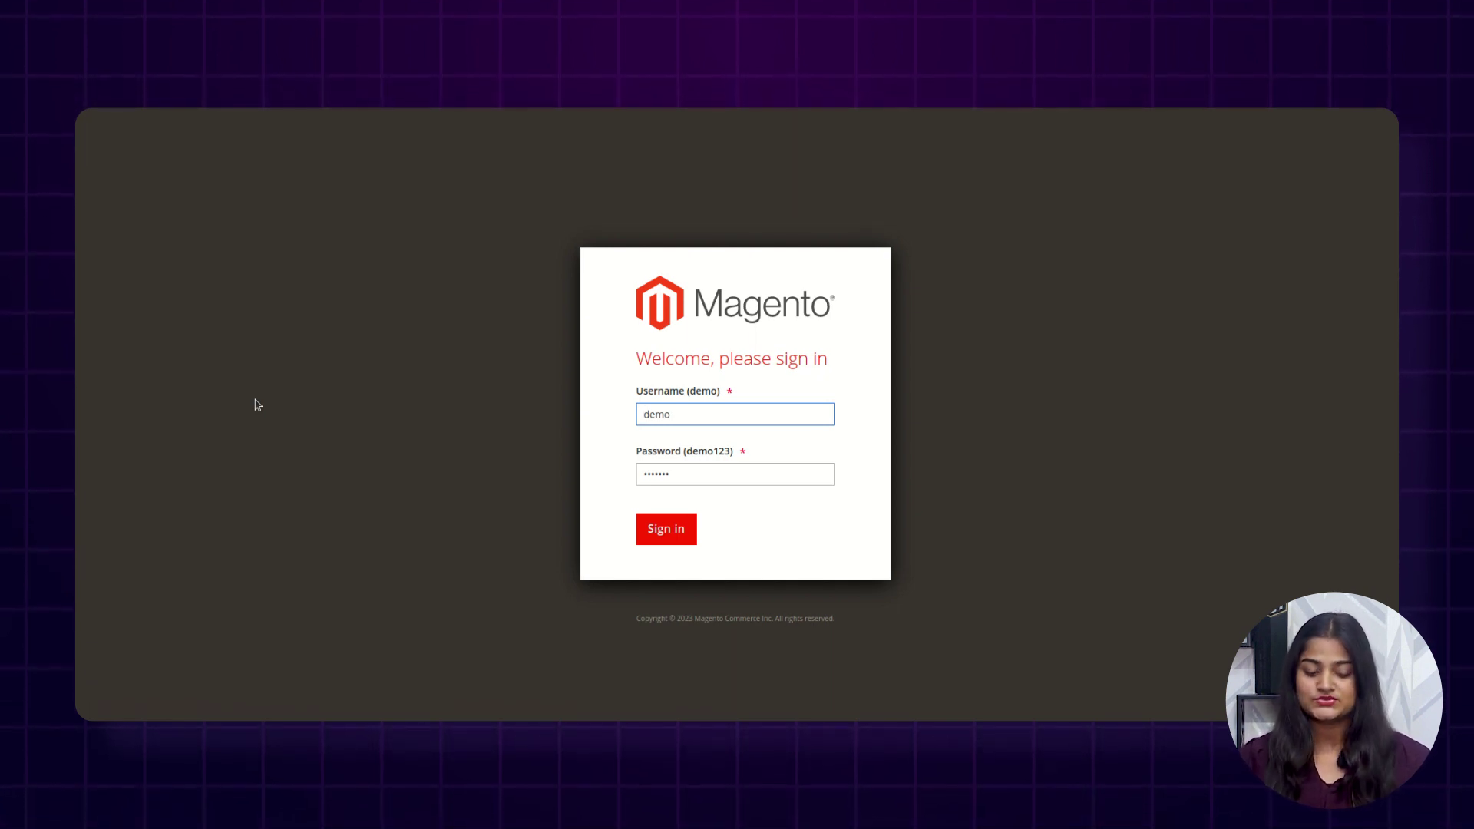
Sign in to the admin and open the Catalog > Products list to add a product.
click(650, 523)
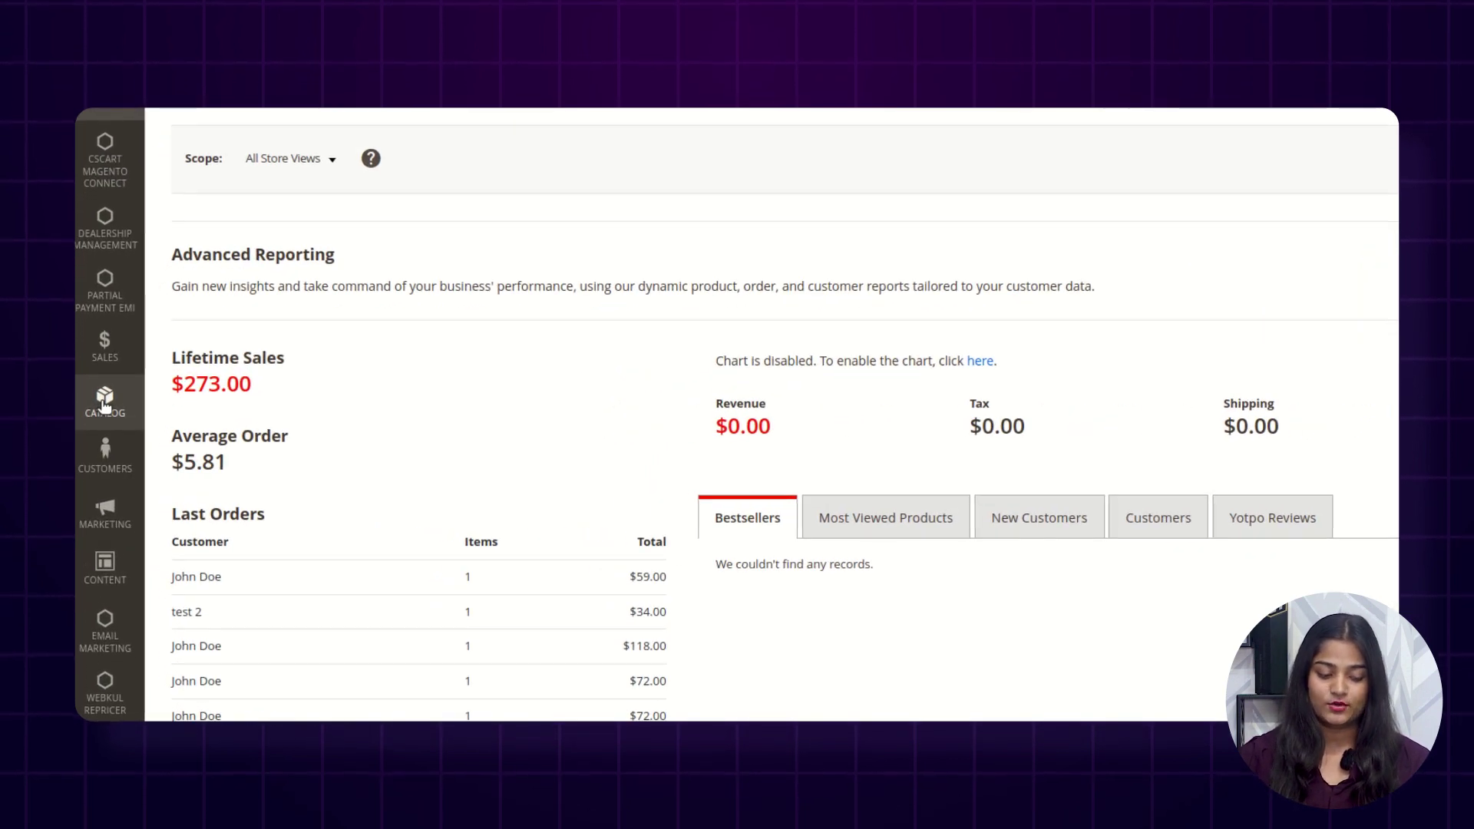
click(104, 406)
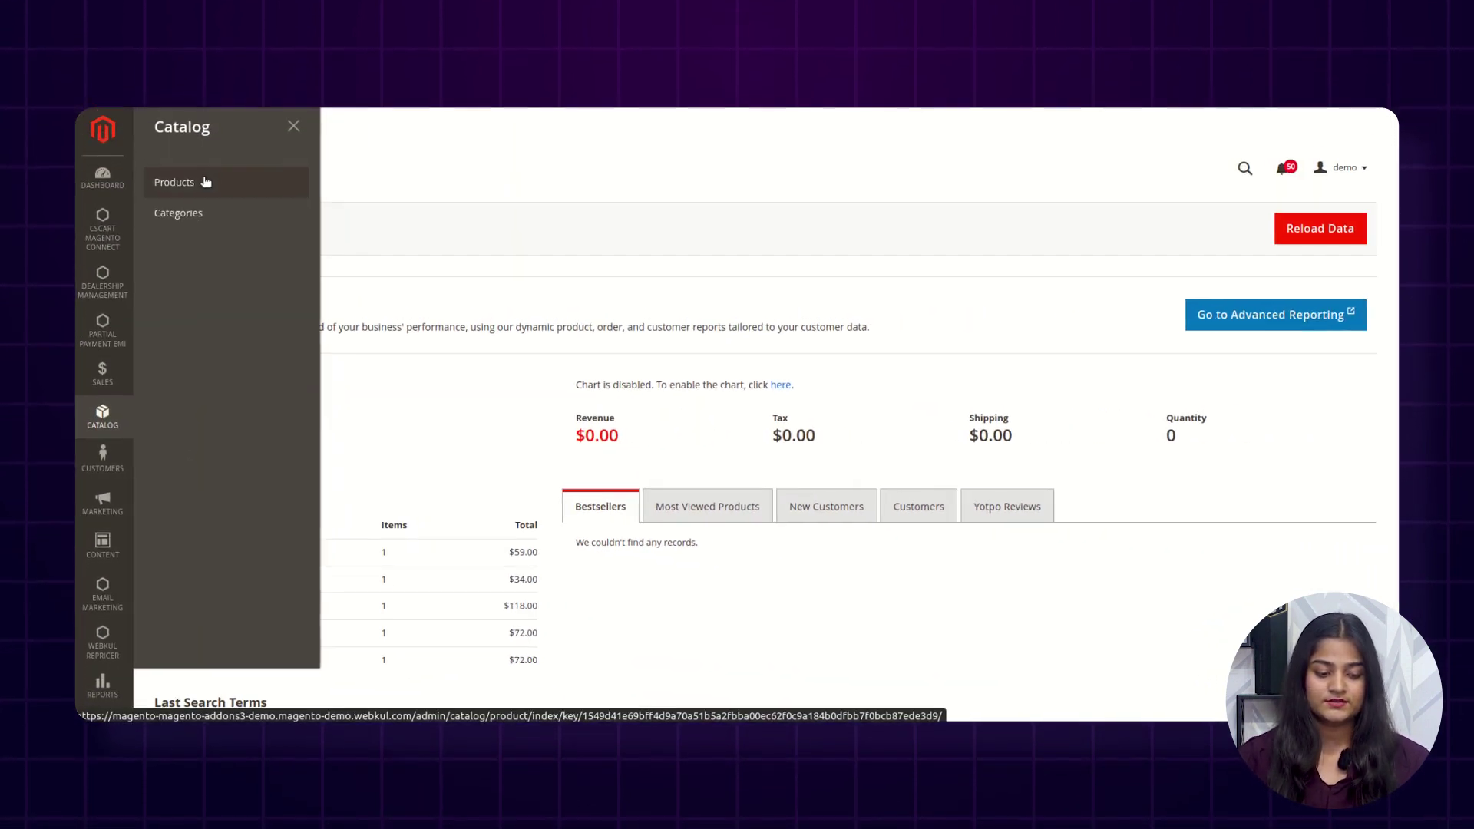
click(205, 182)
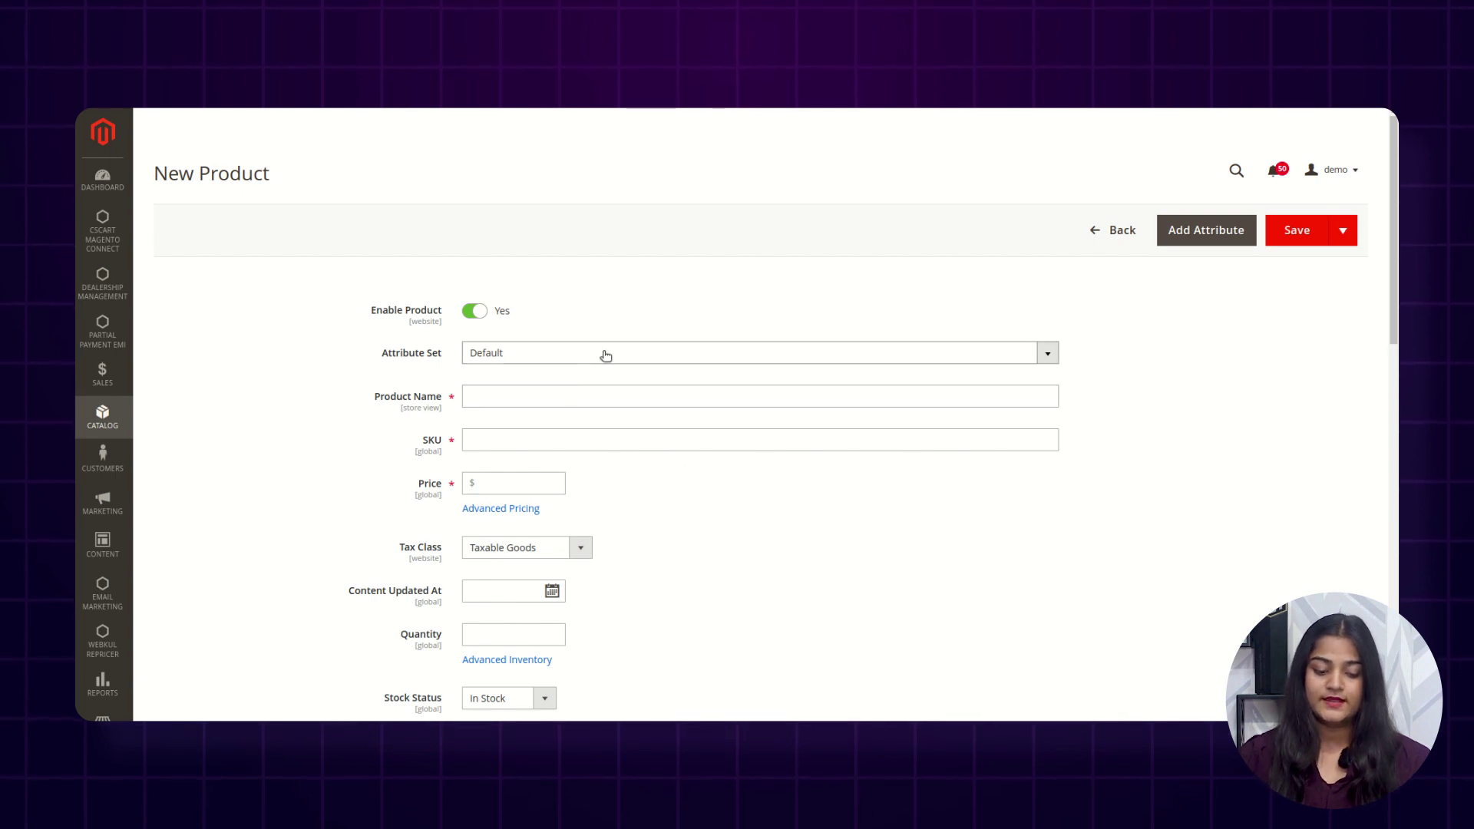
Enter 'iphone 12' as the product name so the SKU fills in to match.
click(558, 395)
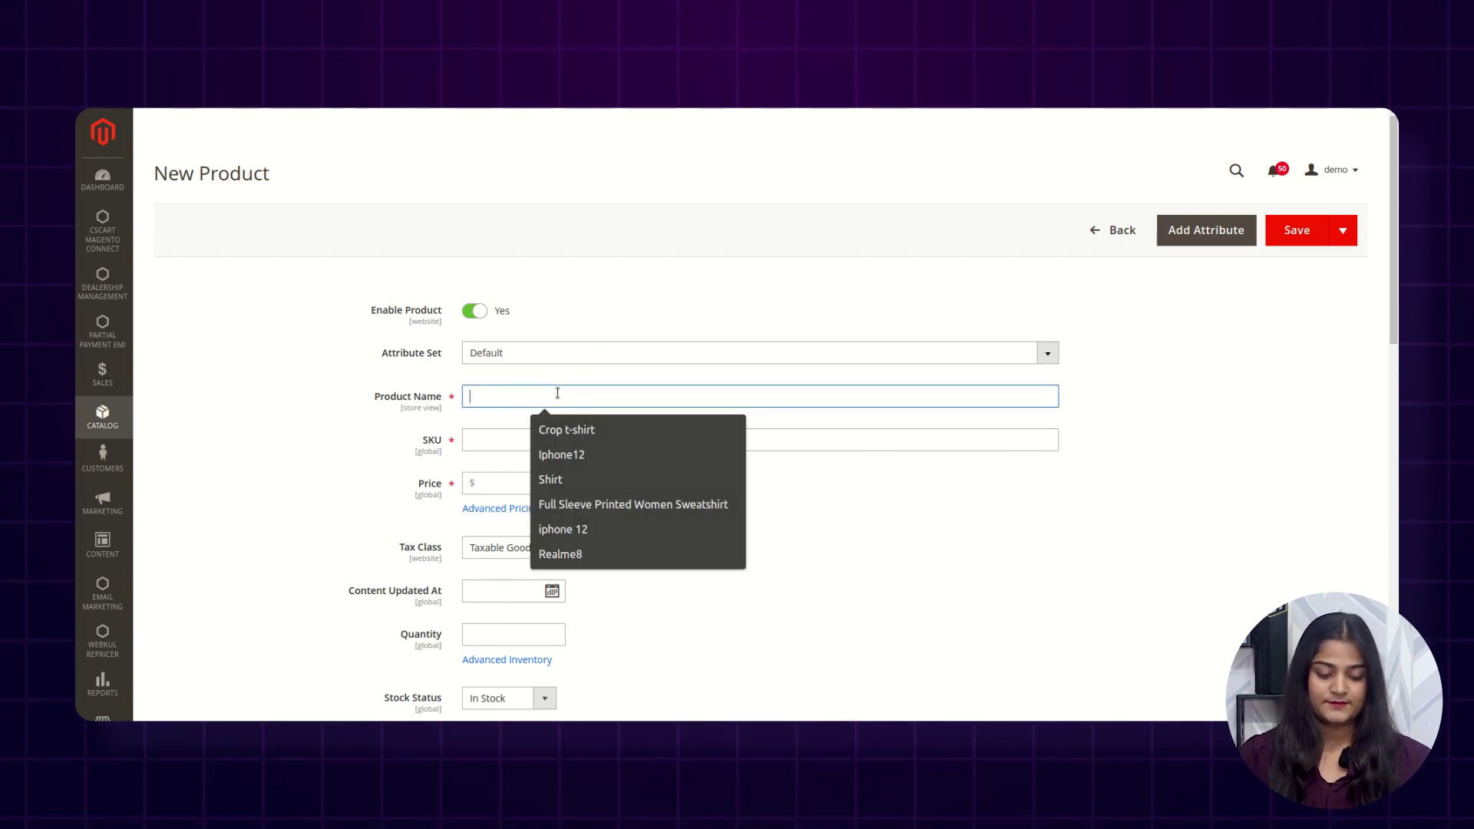
text(iph)
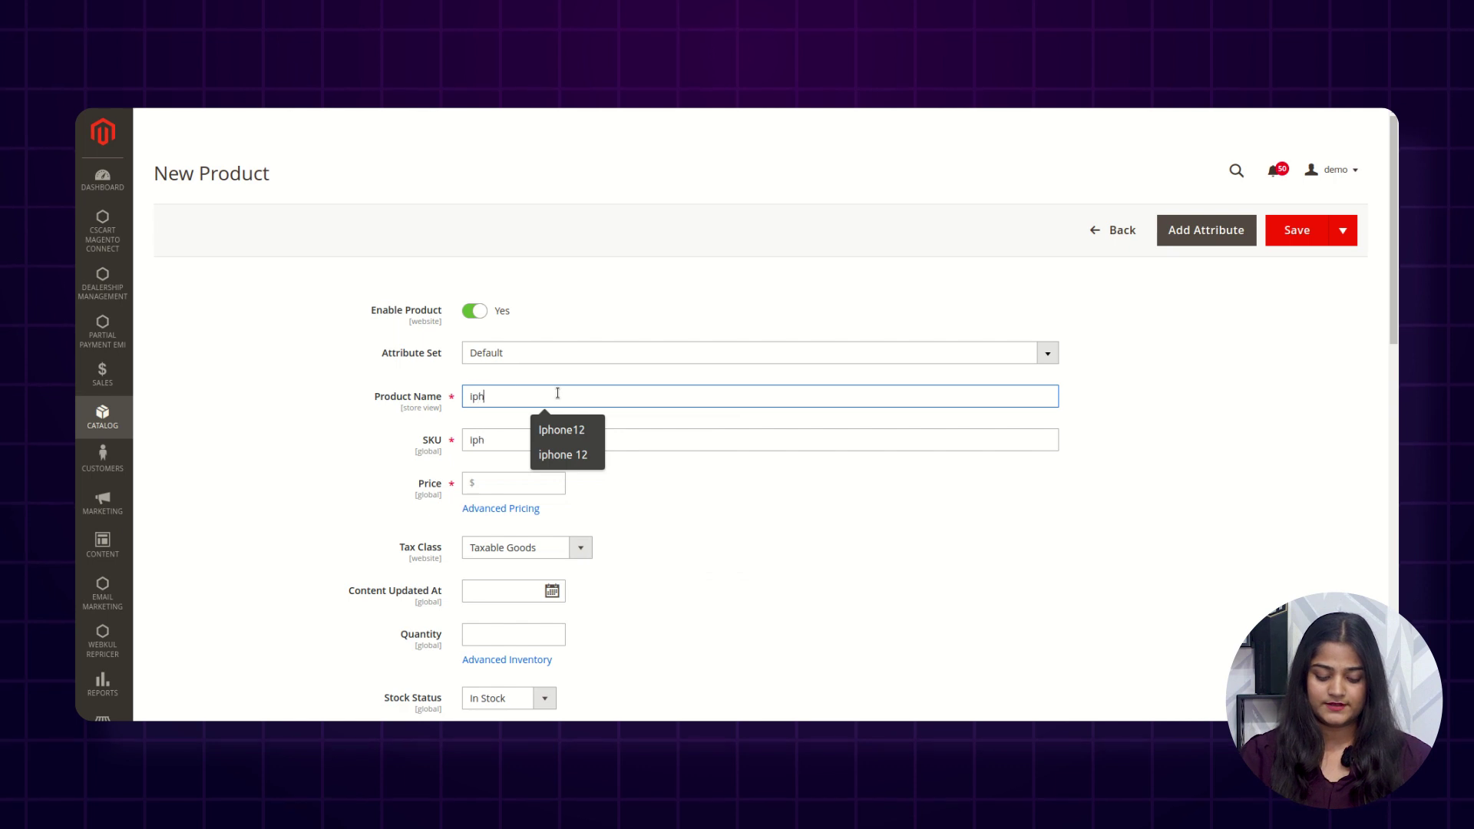
text(one 12)
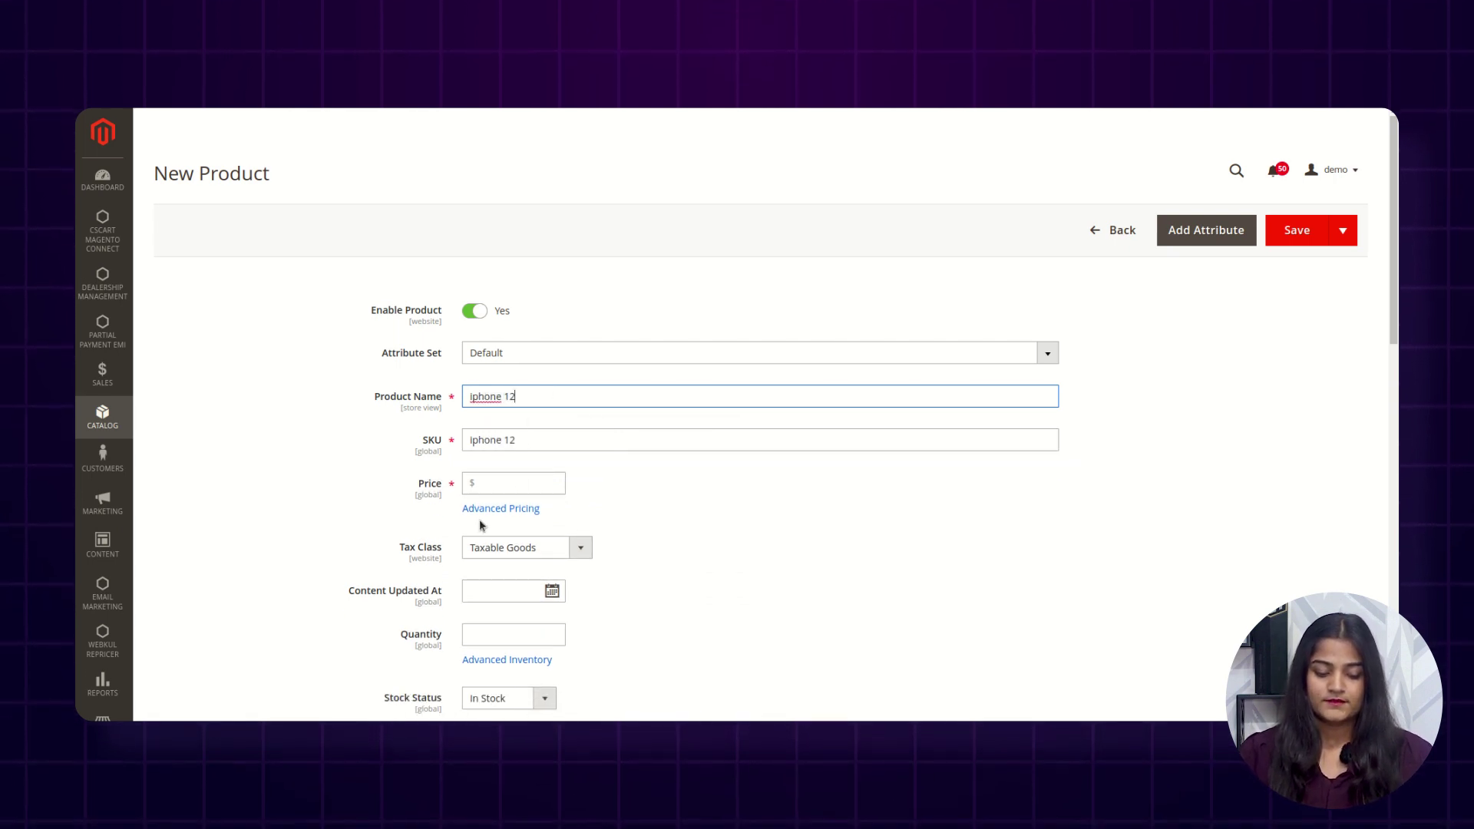
scroll(516, 485, down, 1)
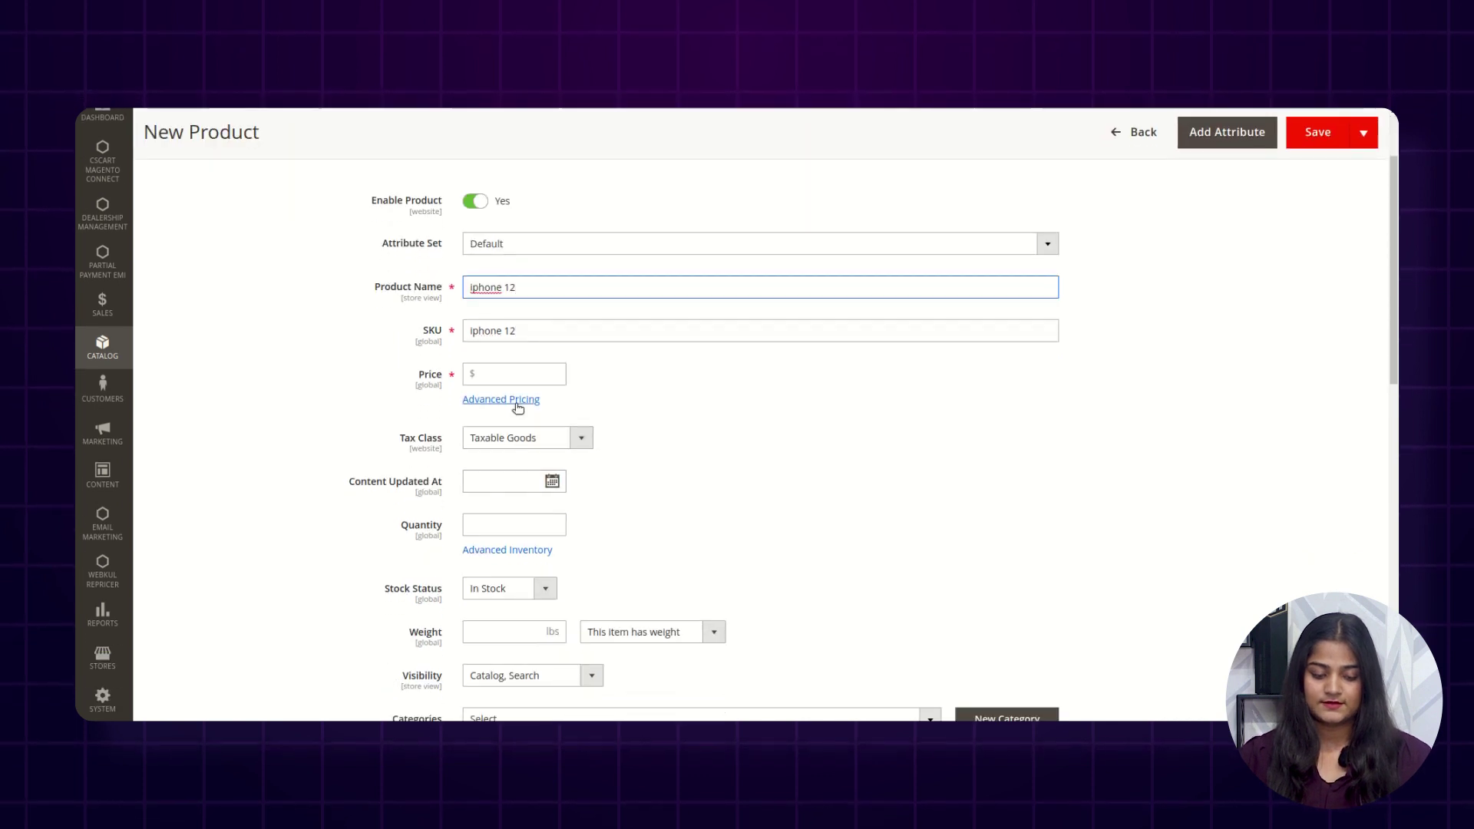
scroll(518, 405, down, 4)
scroll(519, 406, down, 1)
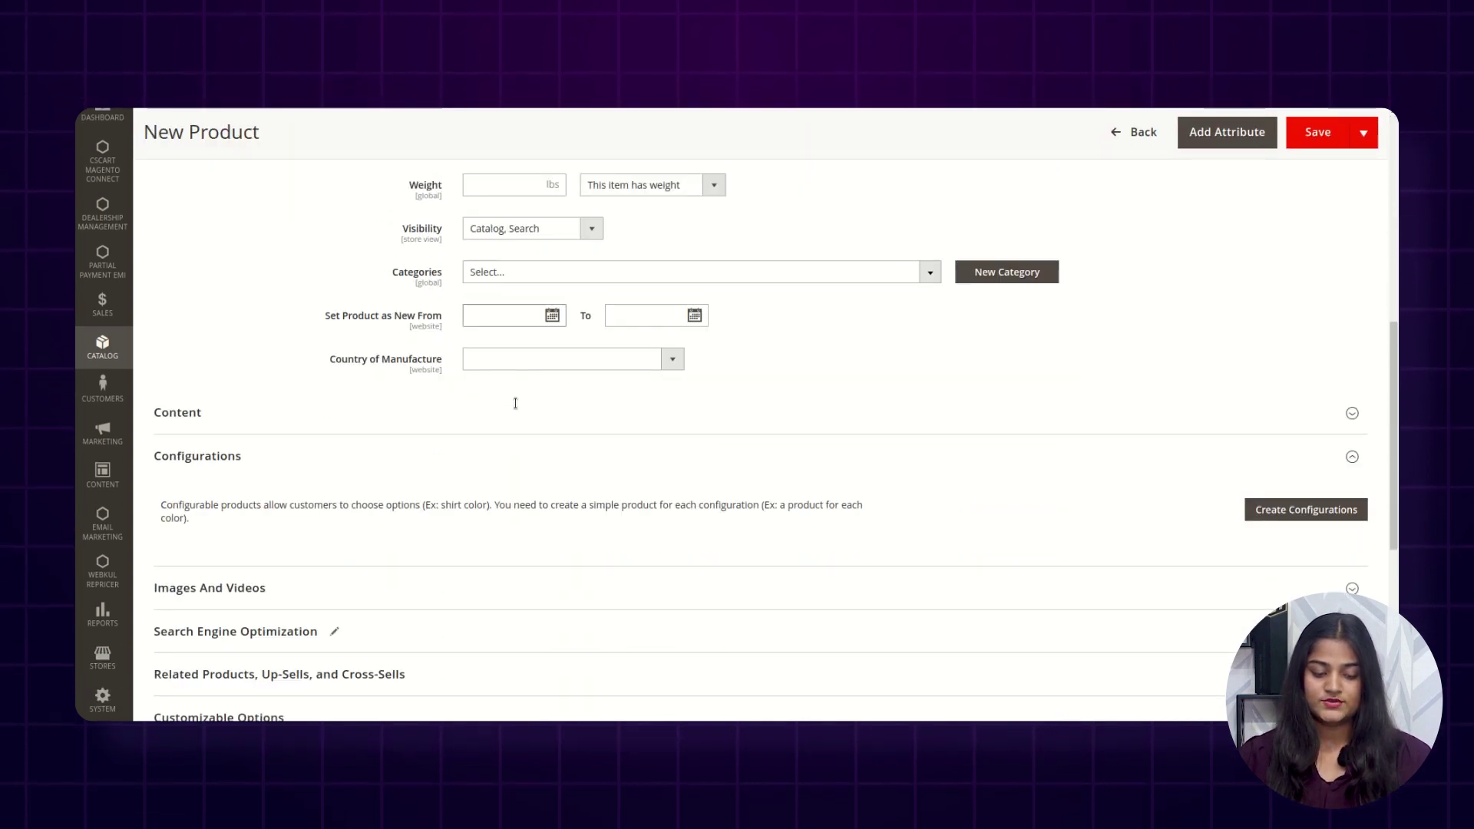
scroll(518, 406, down, 1)
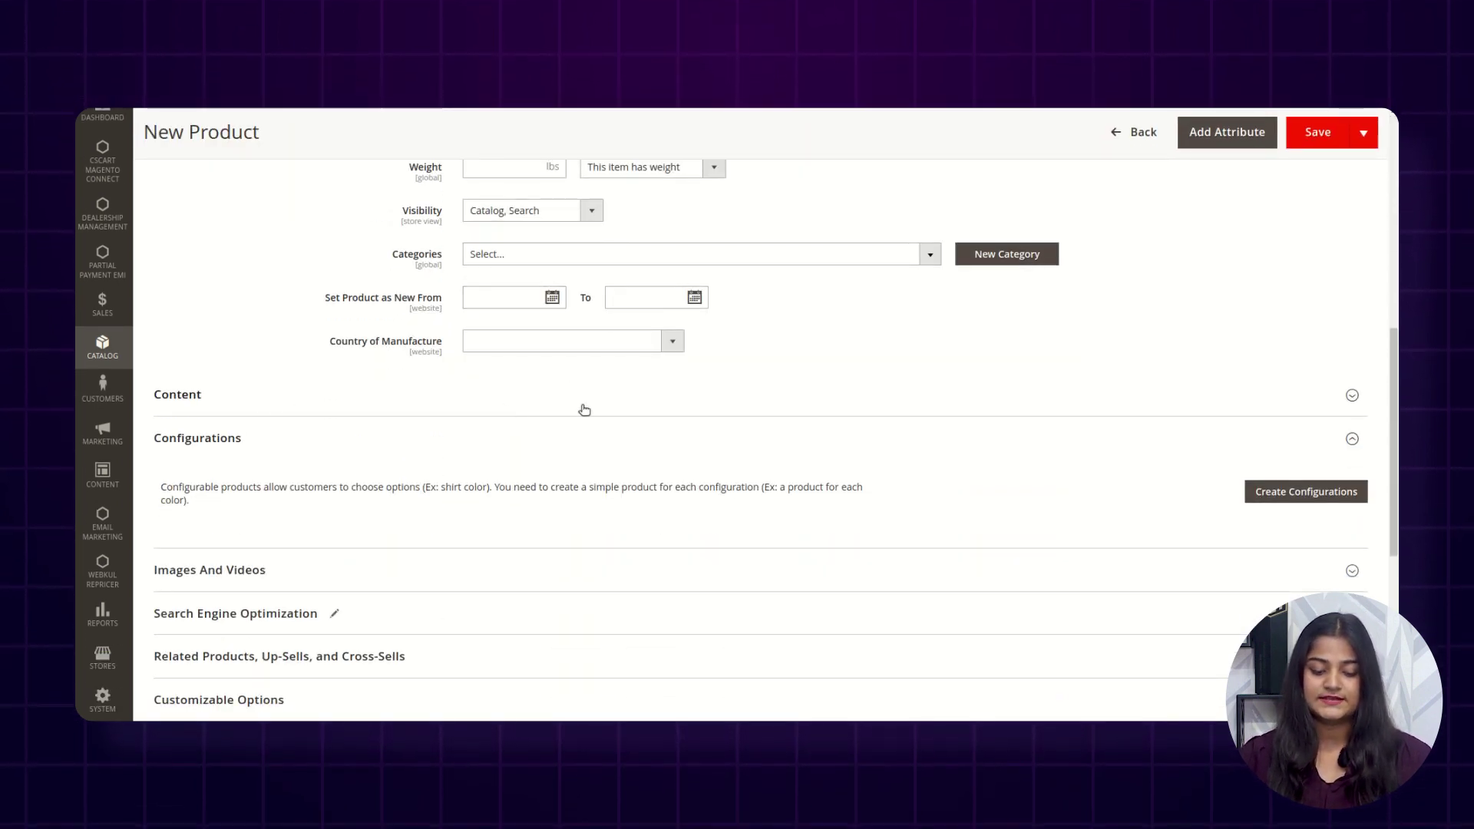
Generate an iPhone 12 Short Description with ChatGPT in the Content section.
click(703, 407)
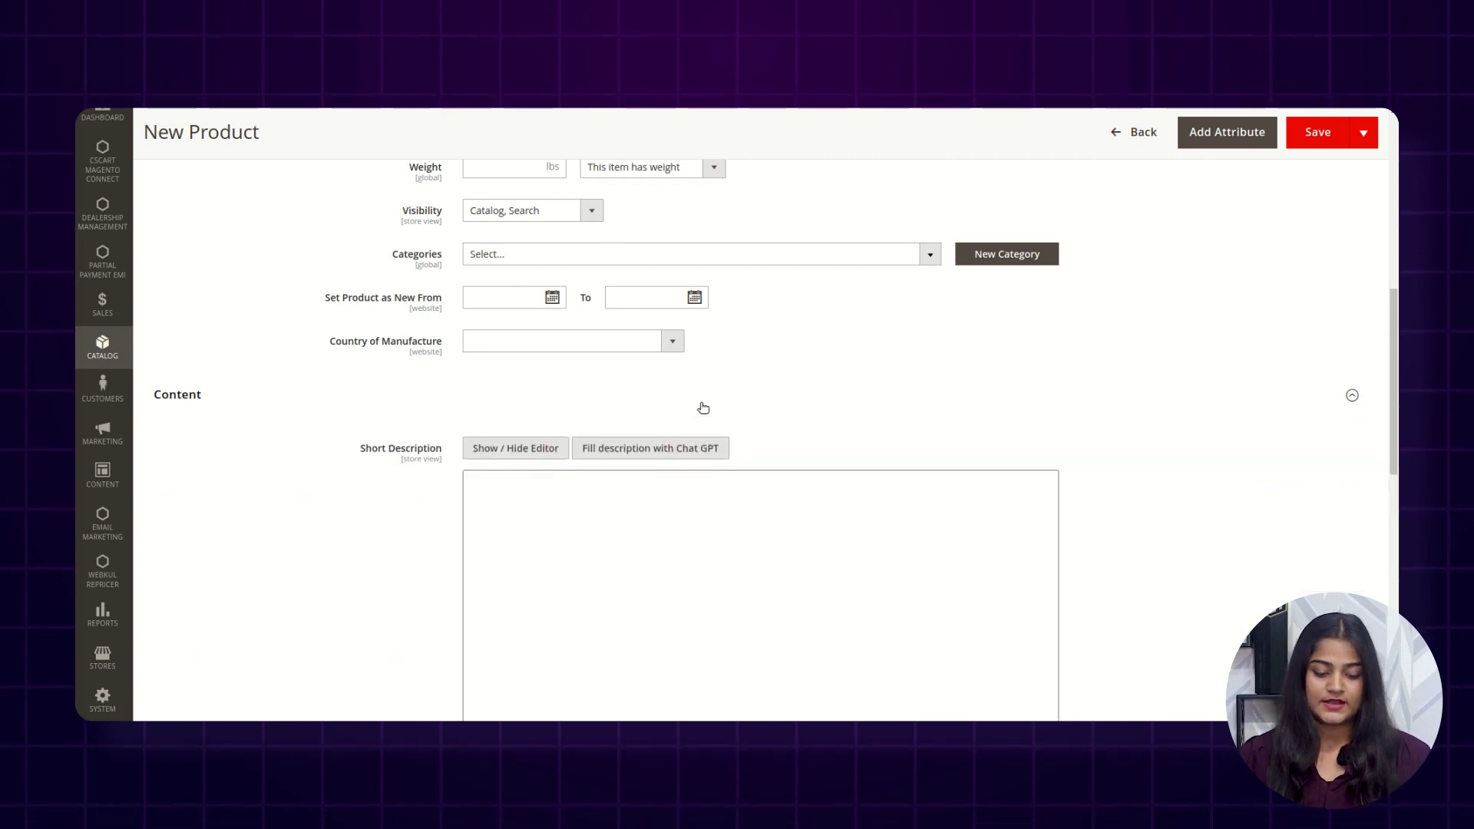
scroll(667, 572, down, 1)
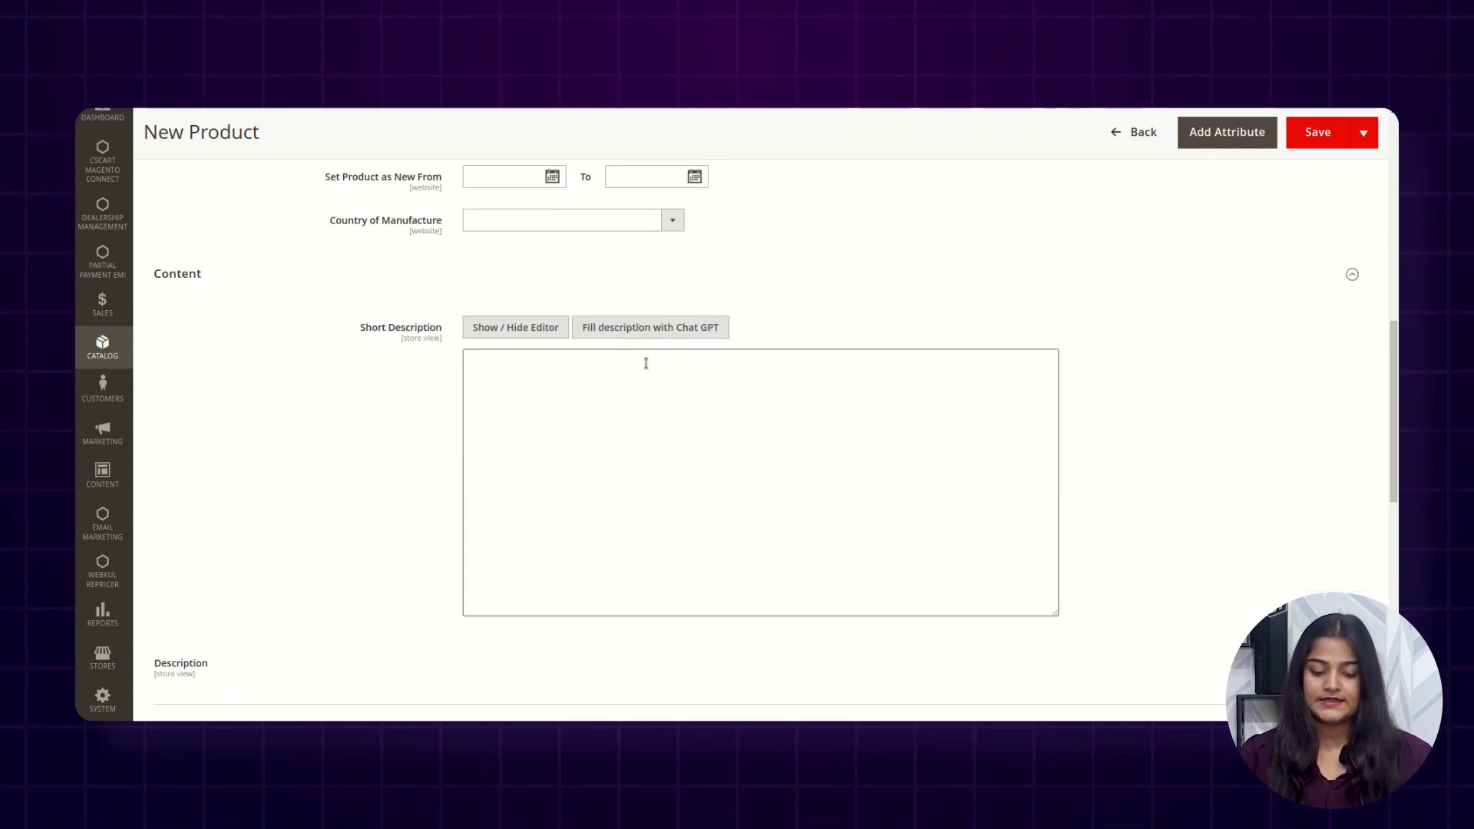
click(651, 329)
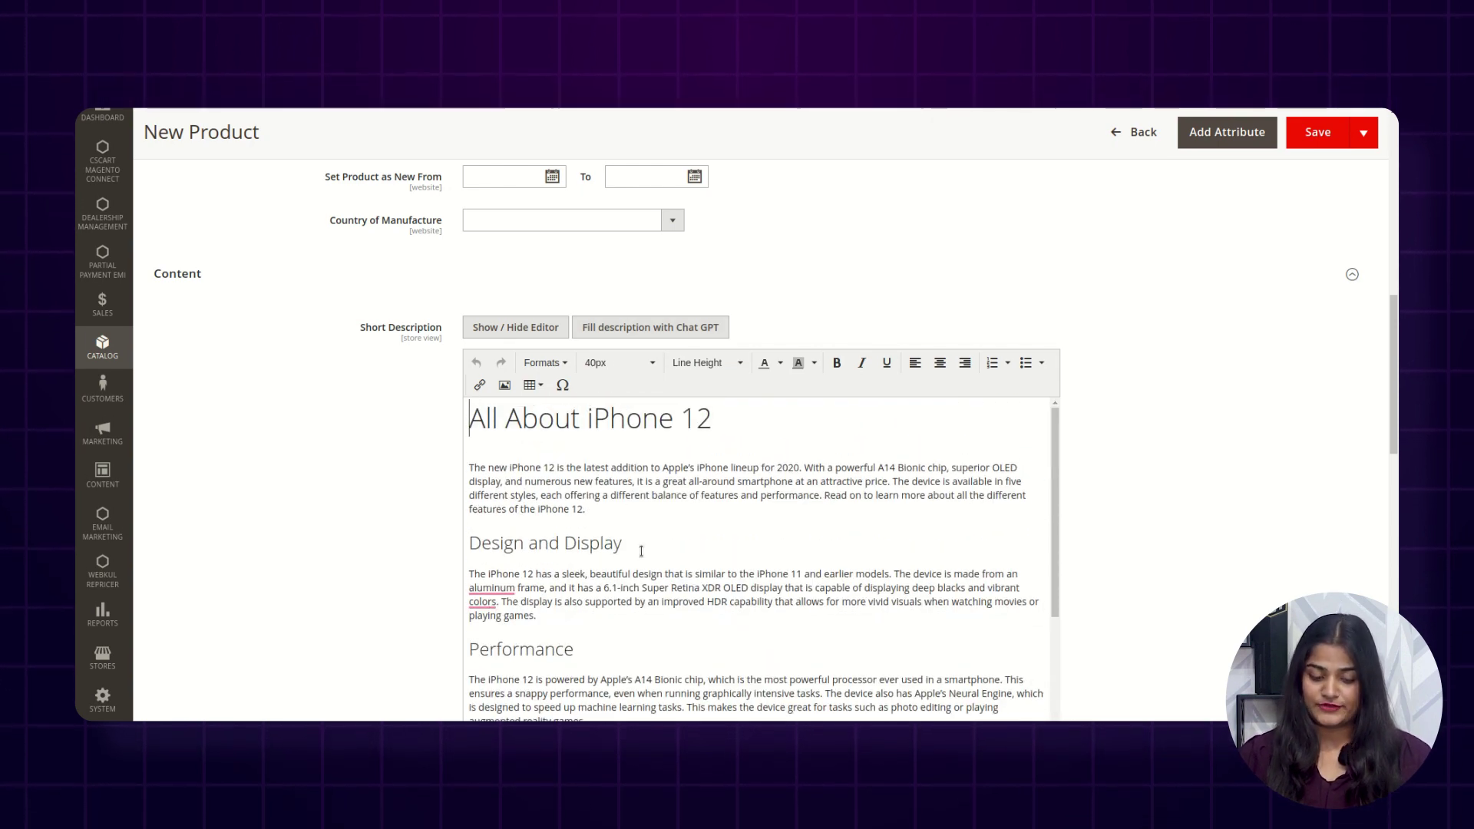
scroll(763, 611, down, 5)
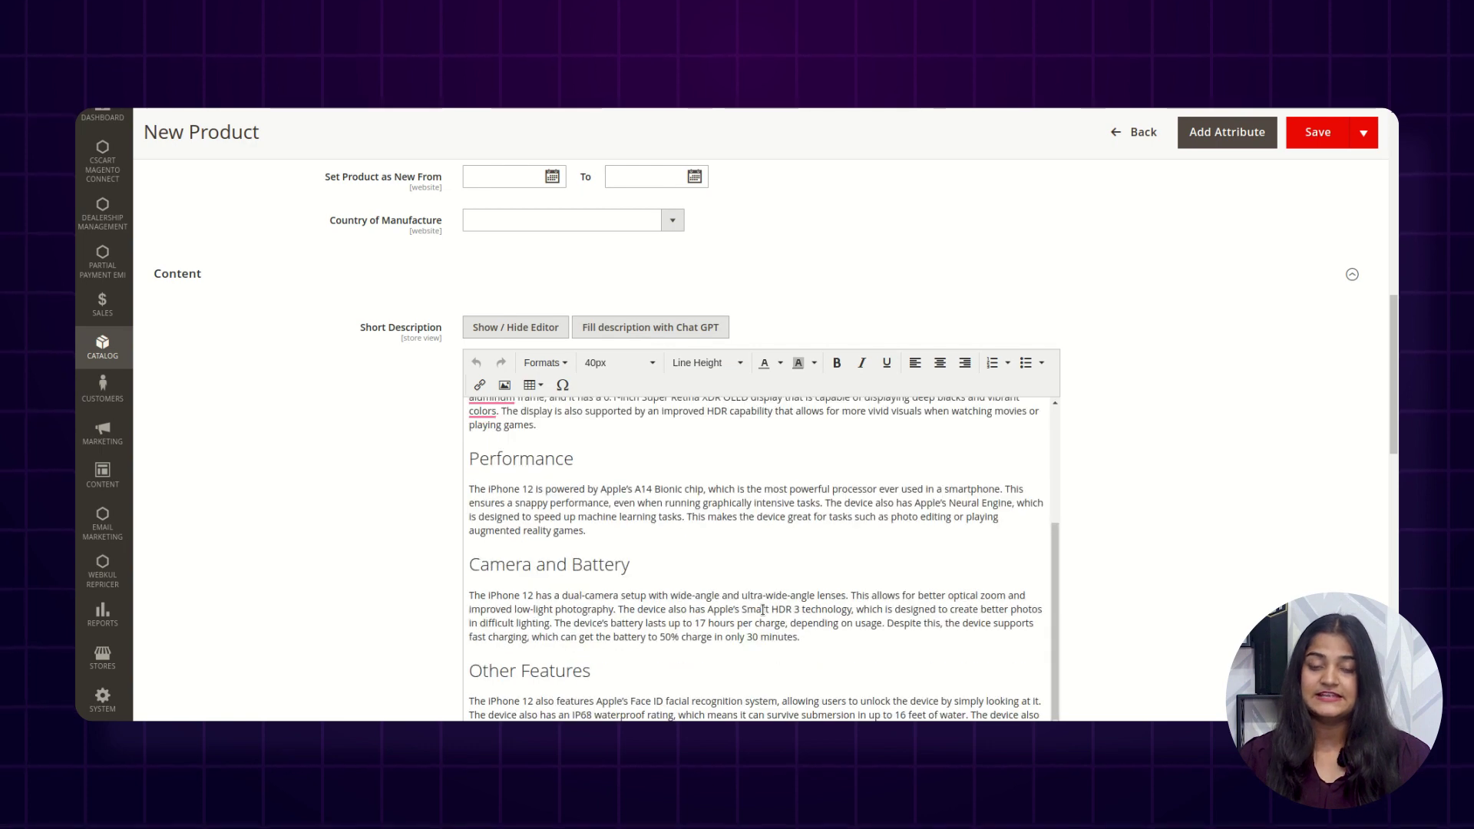
scroll(763, 611, up, 4)
scroll(763, 610, down, 1)
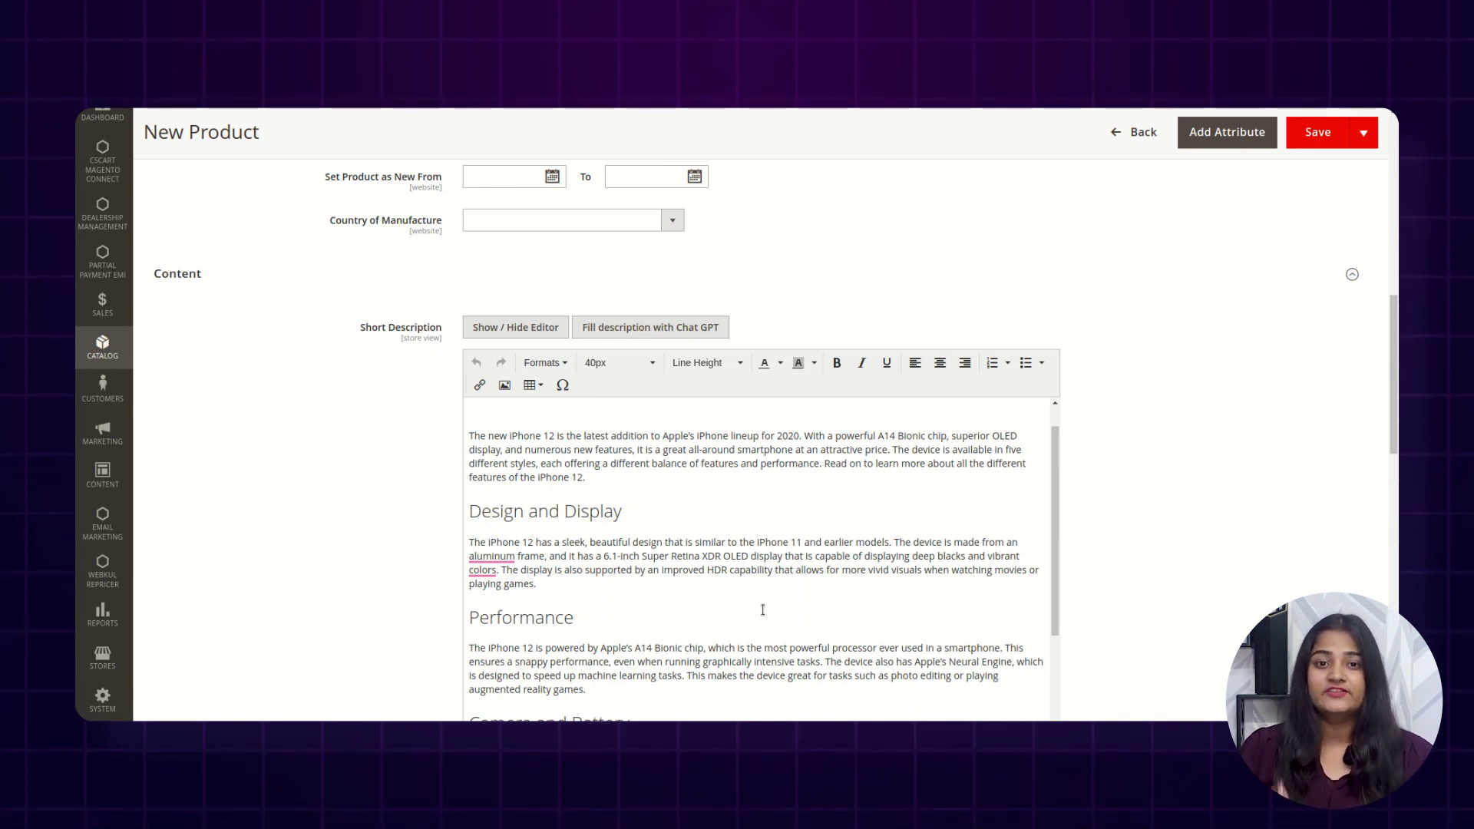
scroll(868, 560, down, 3)
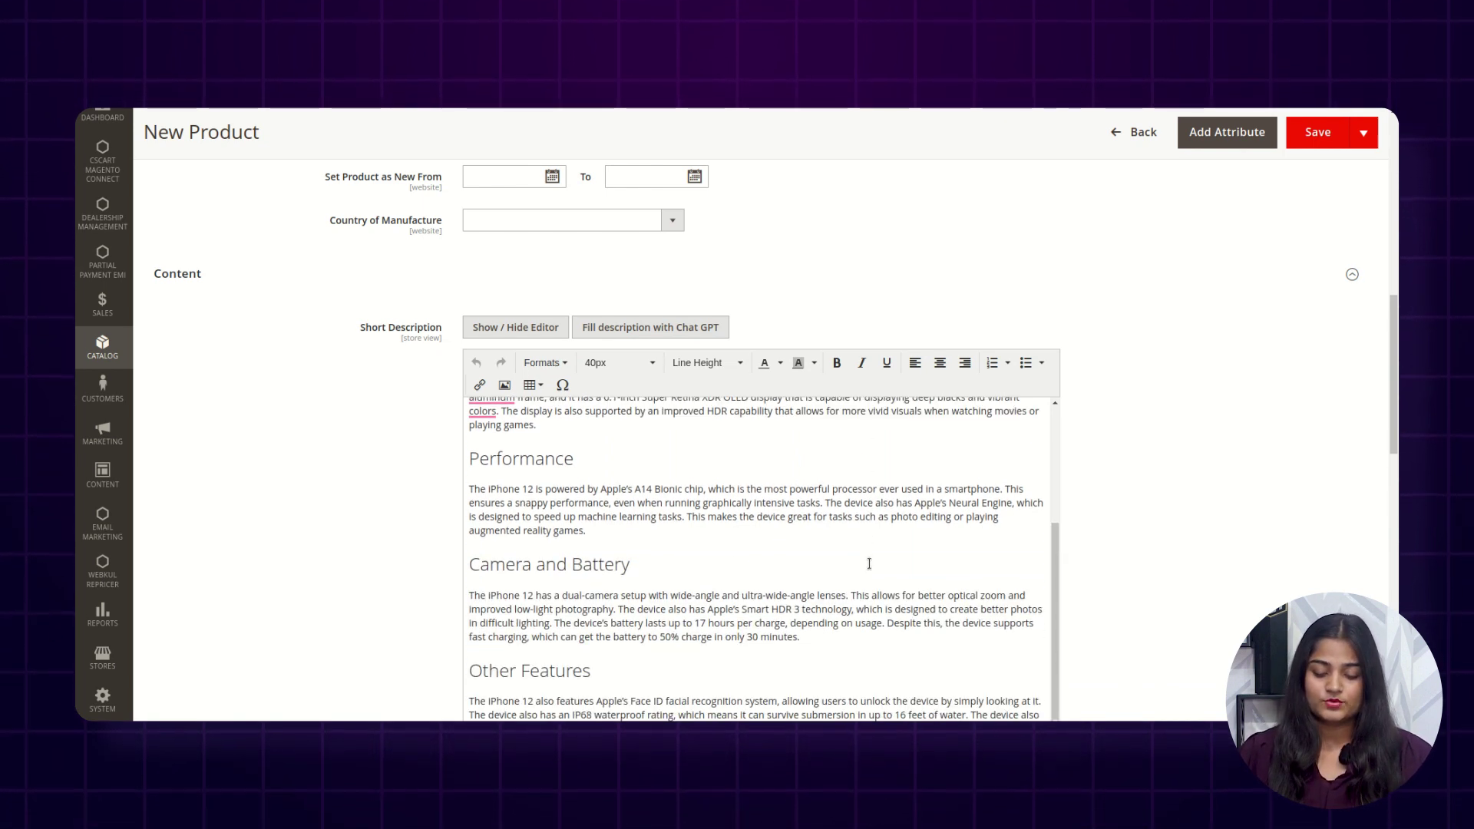
scroll(1113, 513, down, 3)
scroll(1113, 513, down, 2)
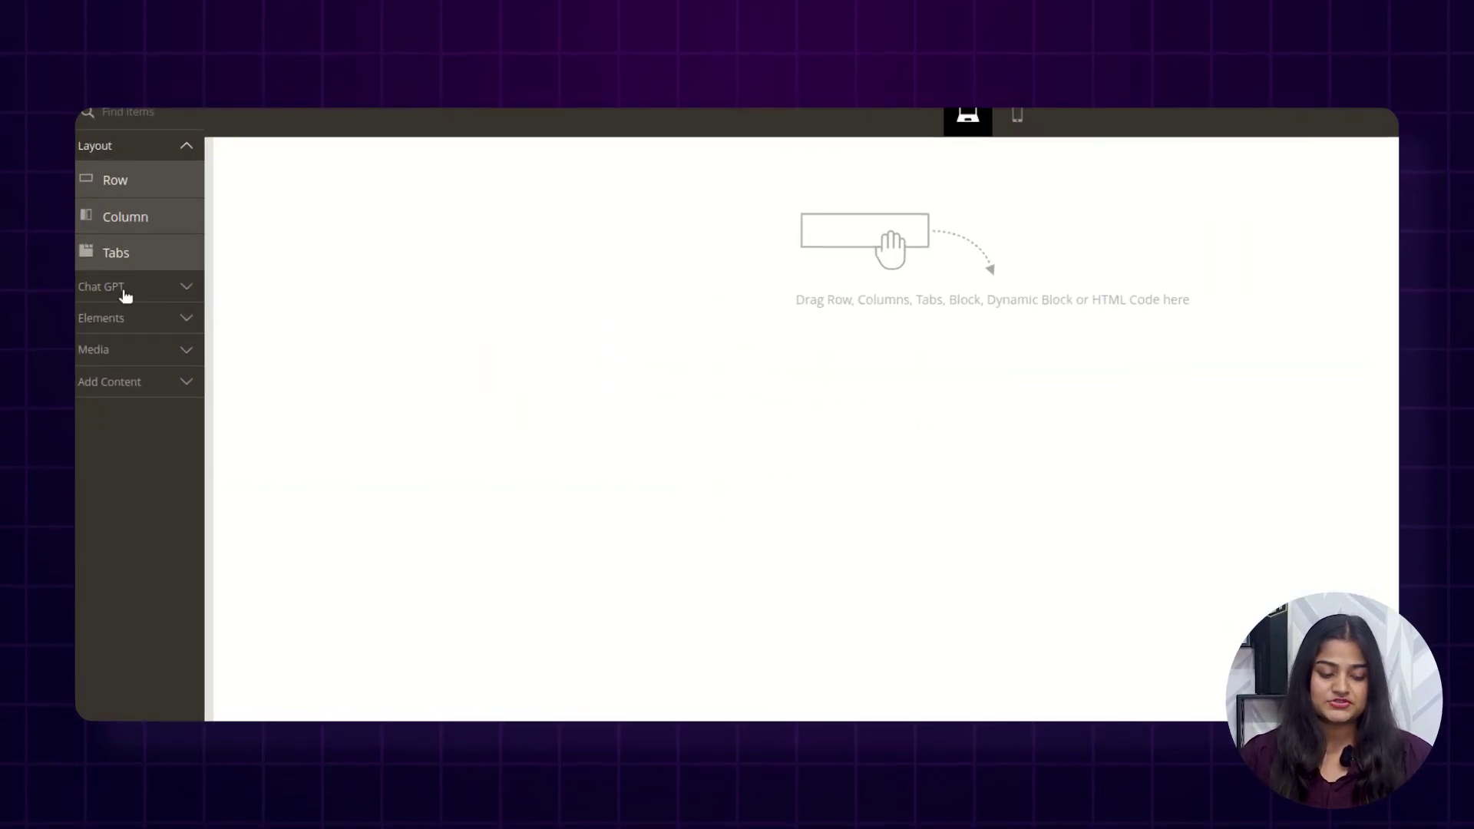
Place an HTML Code element from the Chat GPT panel onto the Page Builder canvas.
click(125, 294)
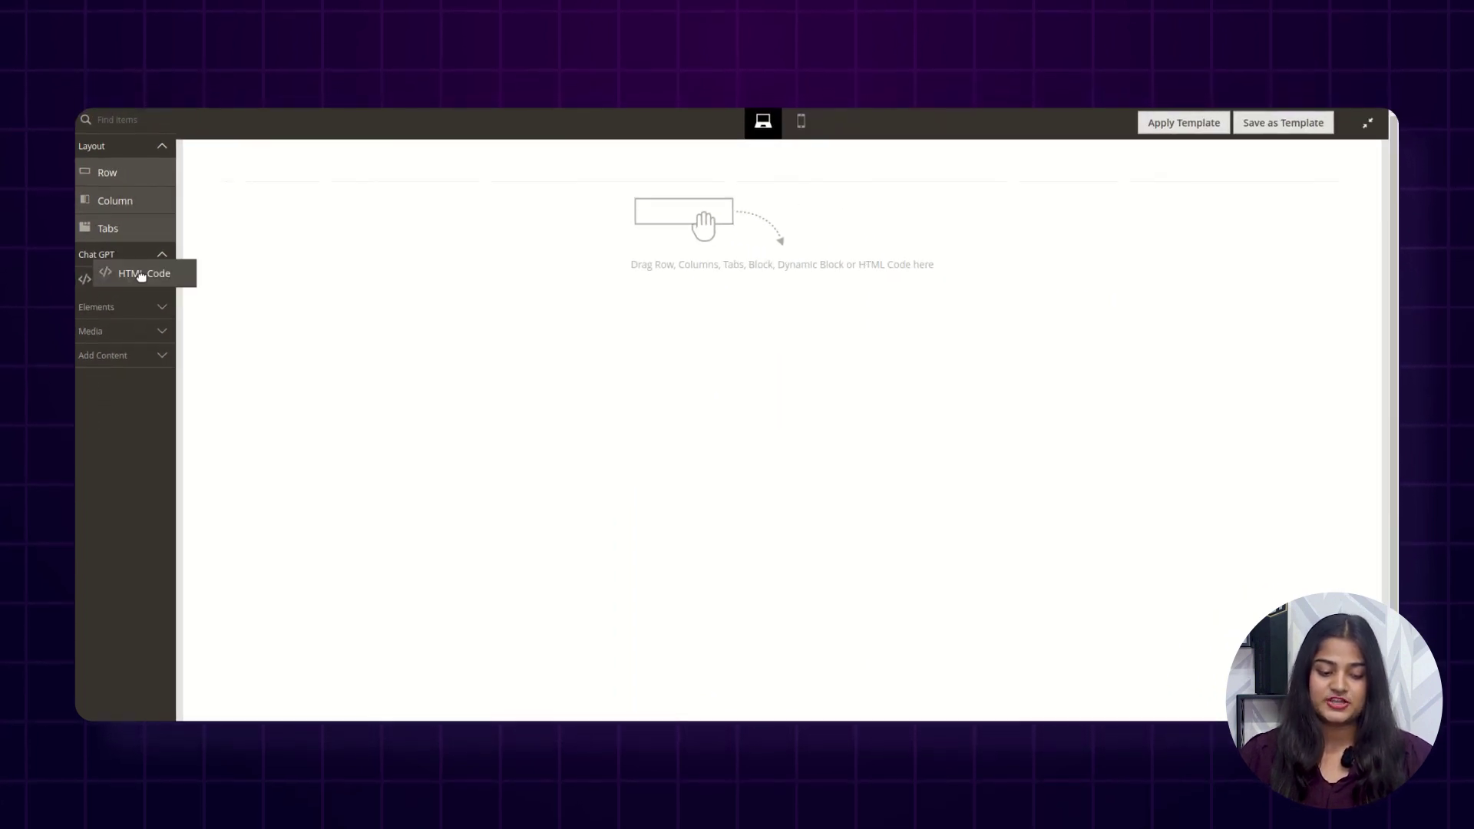
drag(104, 287, 659, 220)
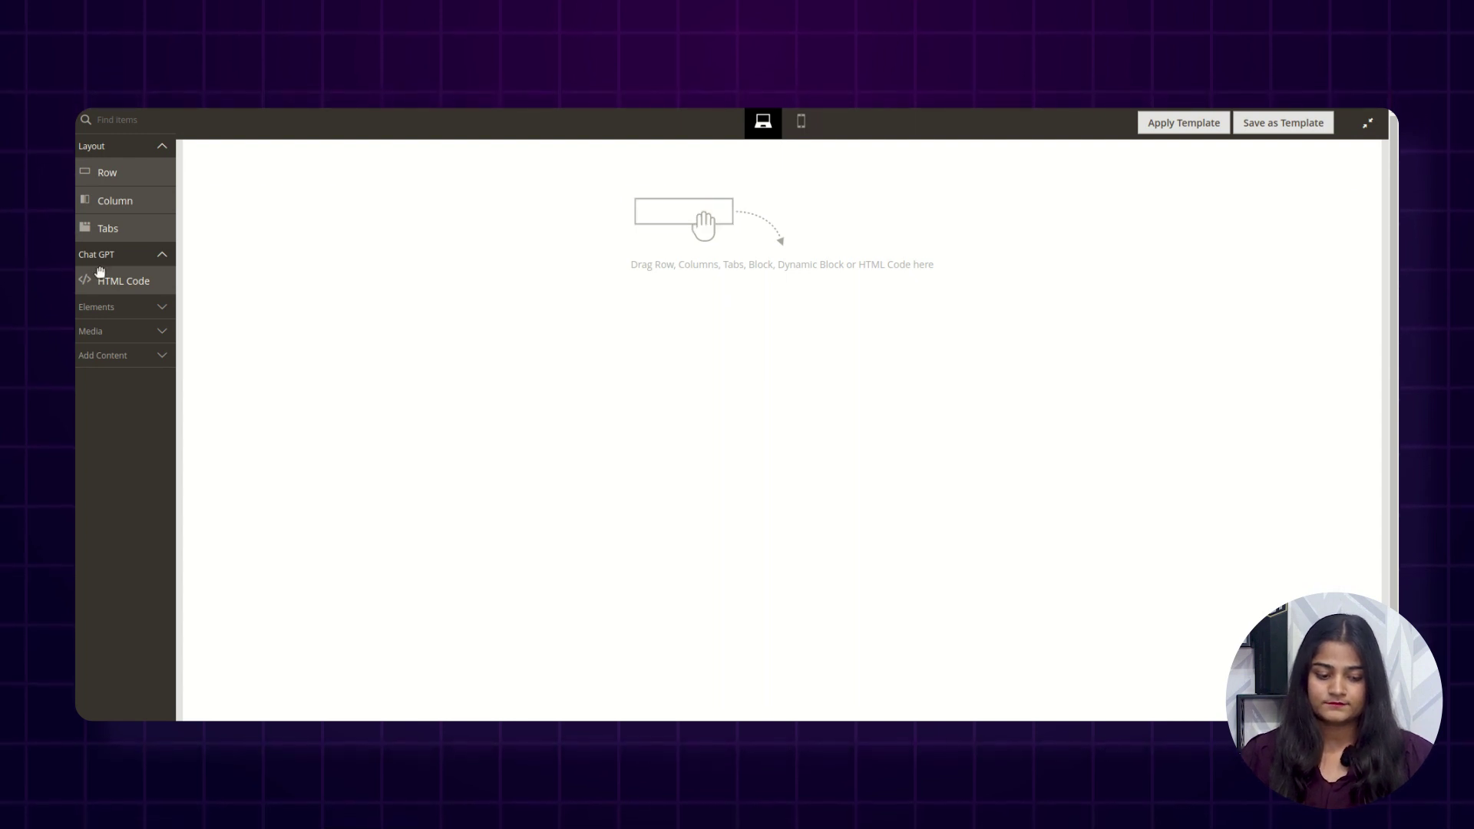
drag(109, 280, 749, 209)
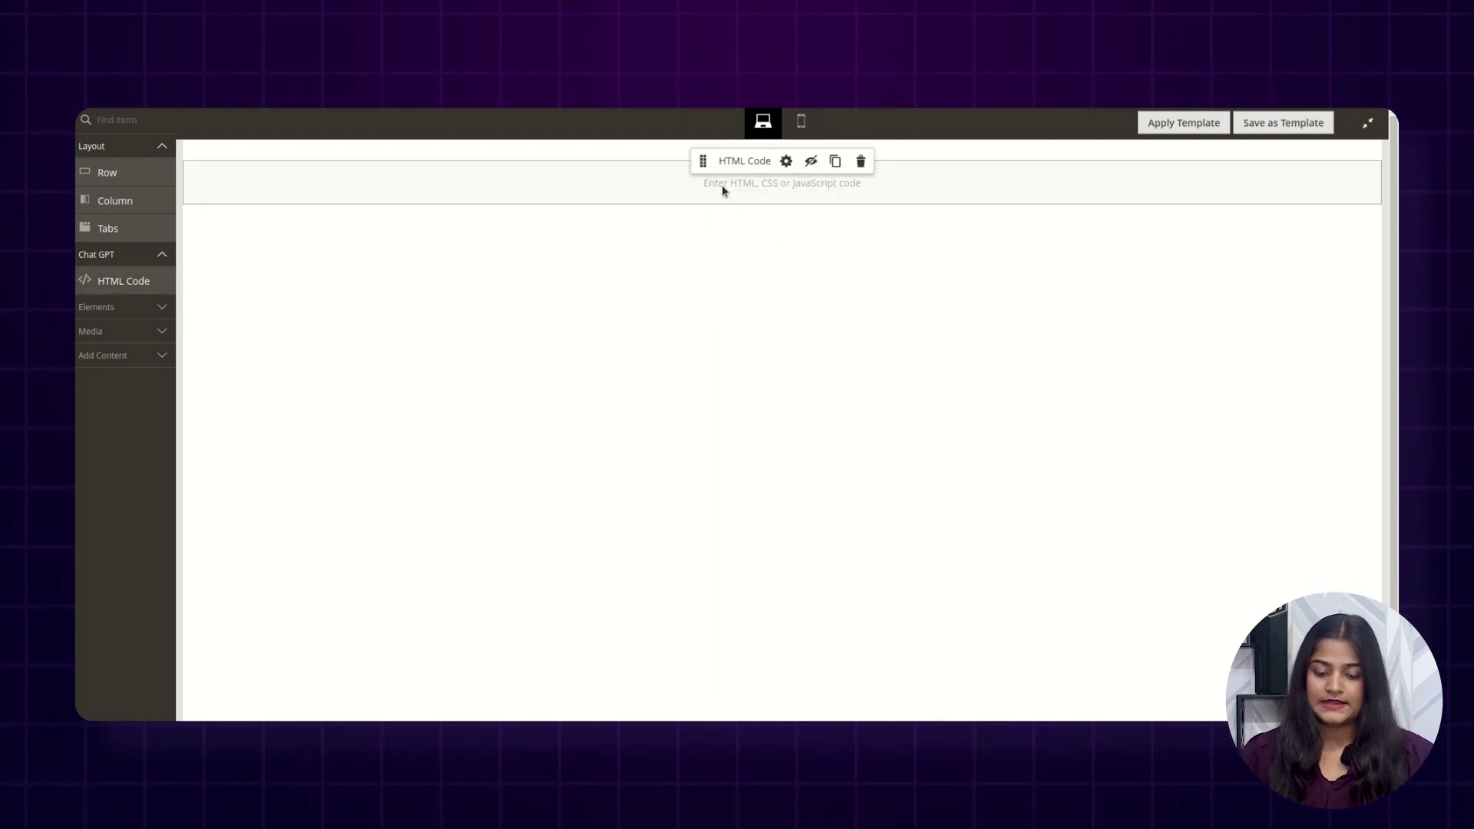
Give the HTML Code block ChatGPT-generated content for 'iphone 12' and save it.
click(787, 162)
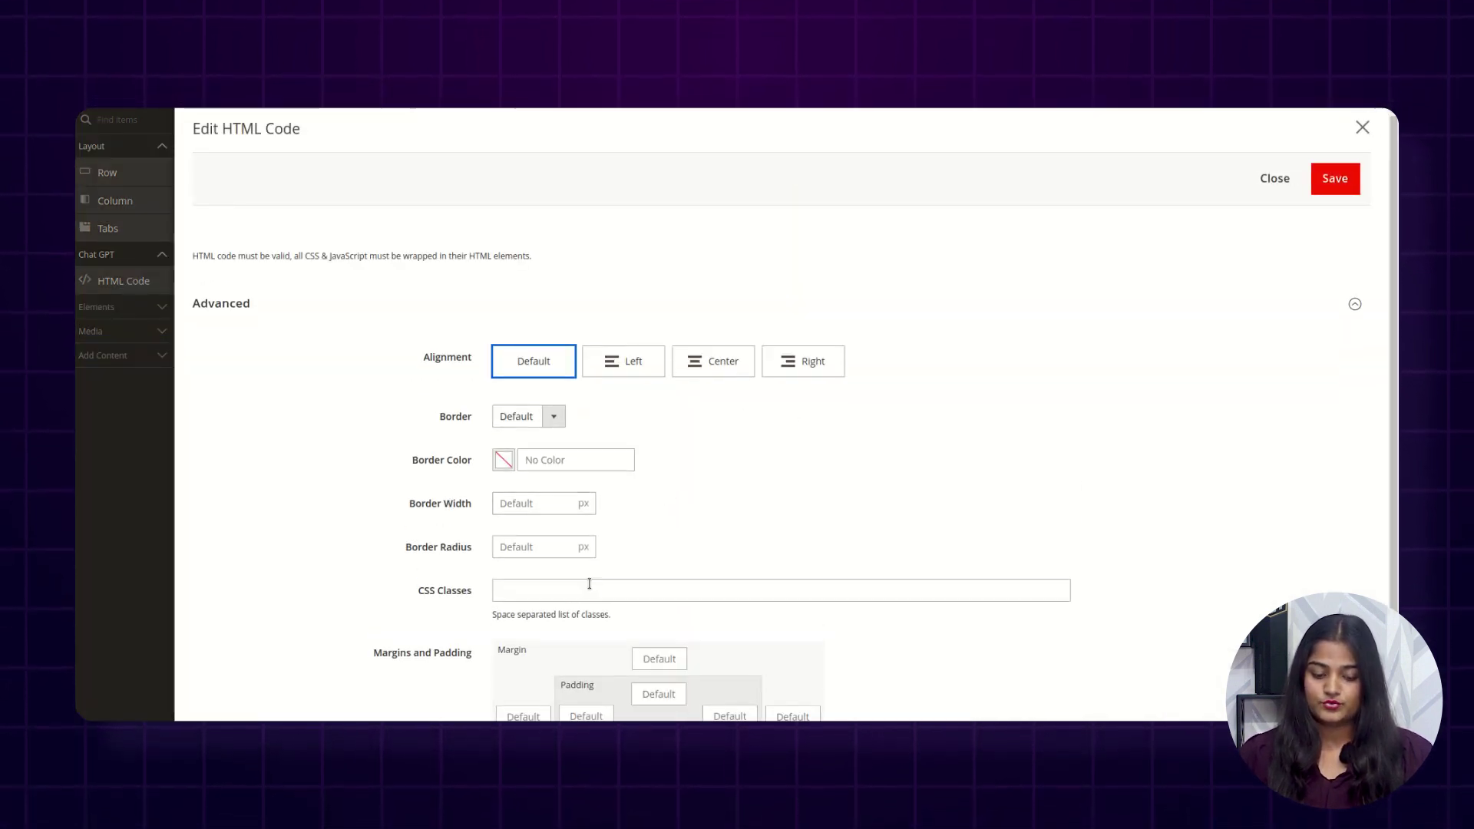
scroll(589, 461, up, 5)
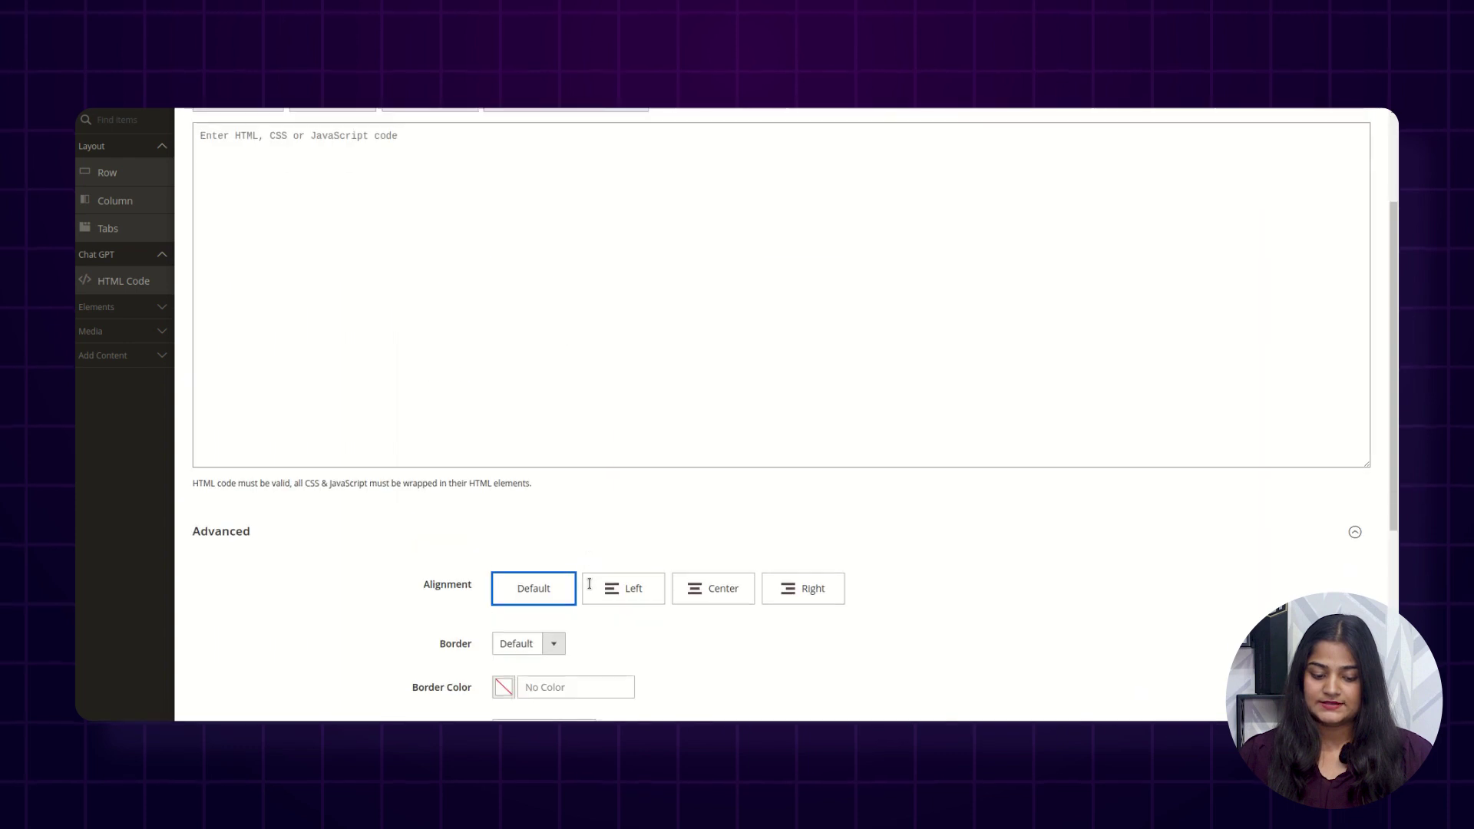
click(555, 258)
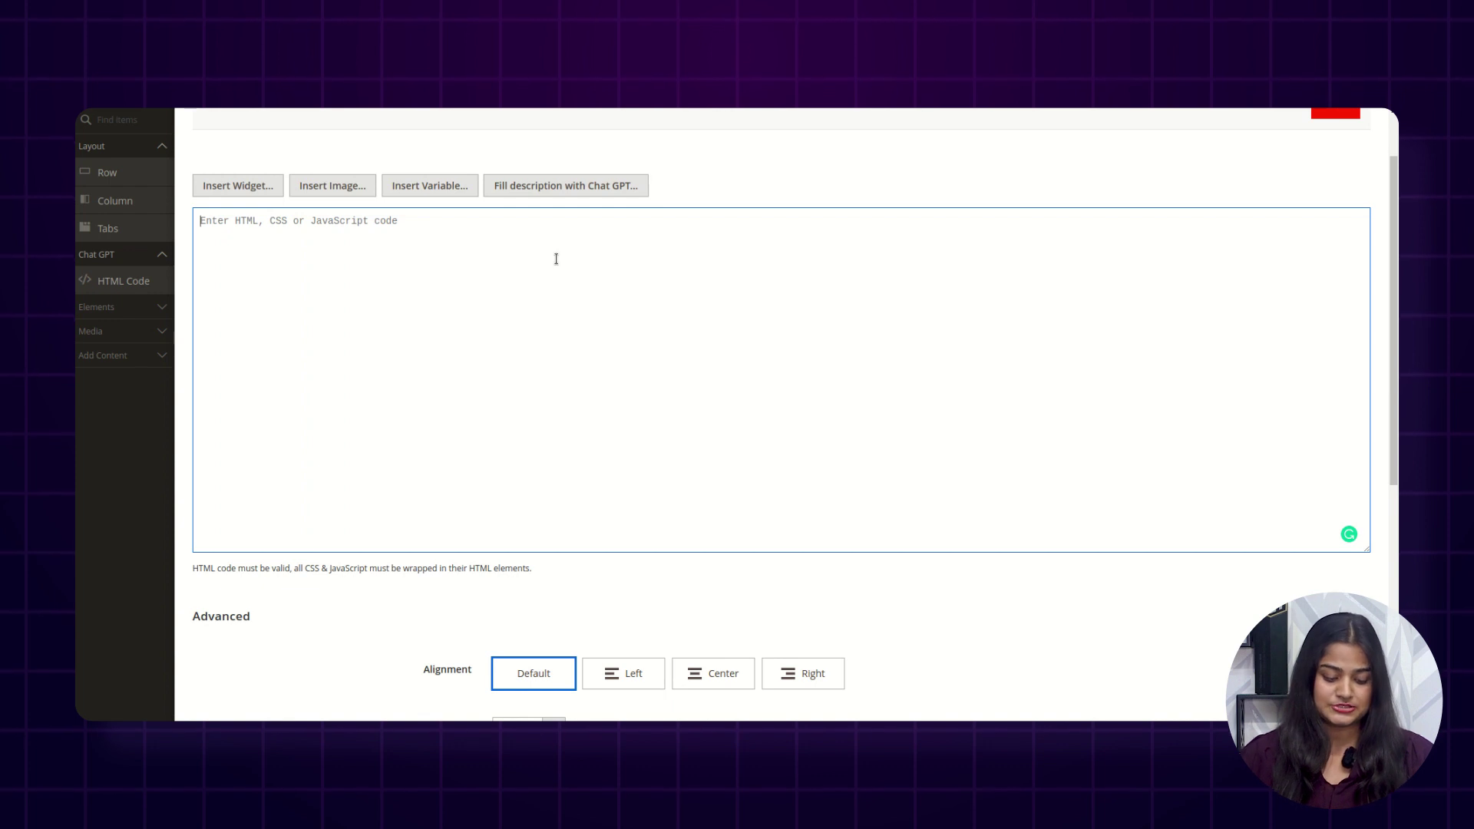
text(iphone 12)
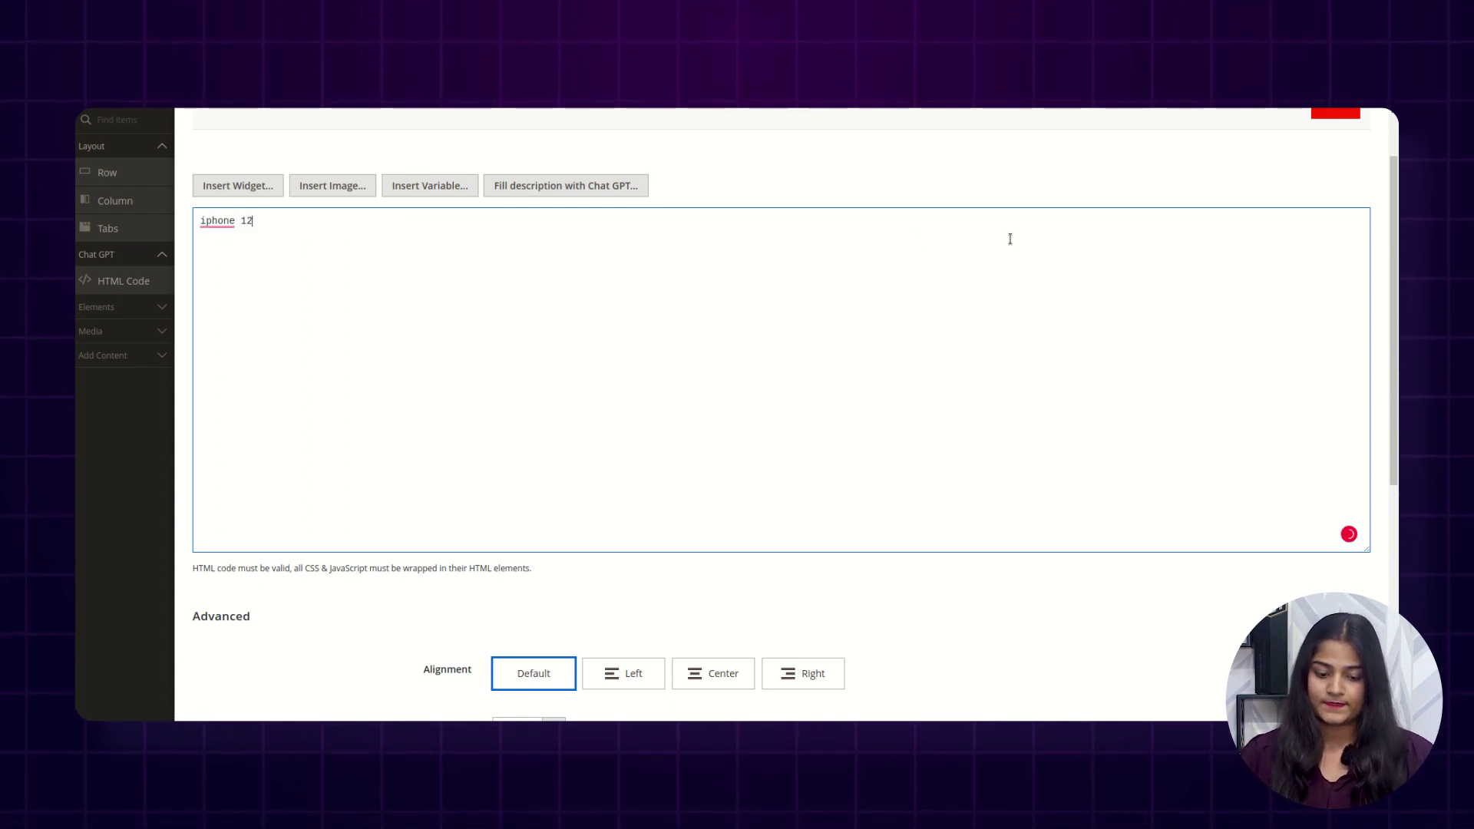
scroll(1010, 239, up, 2)
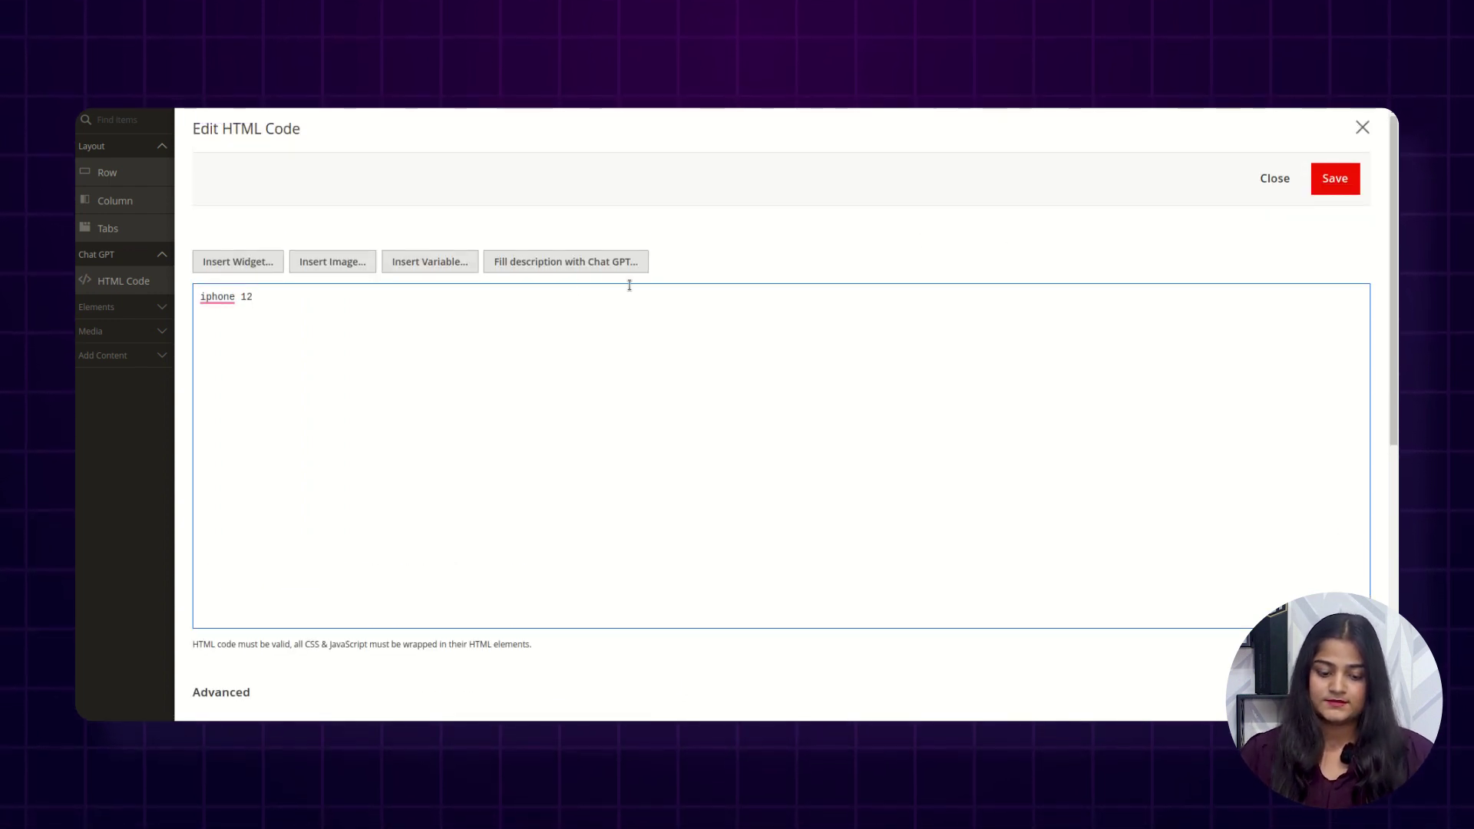
click(562, 265)
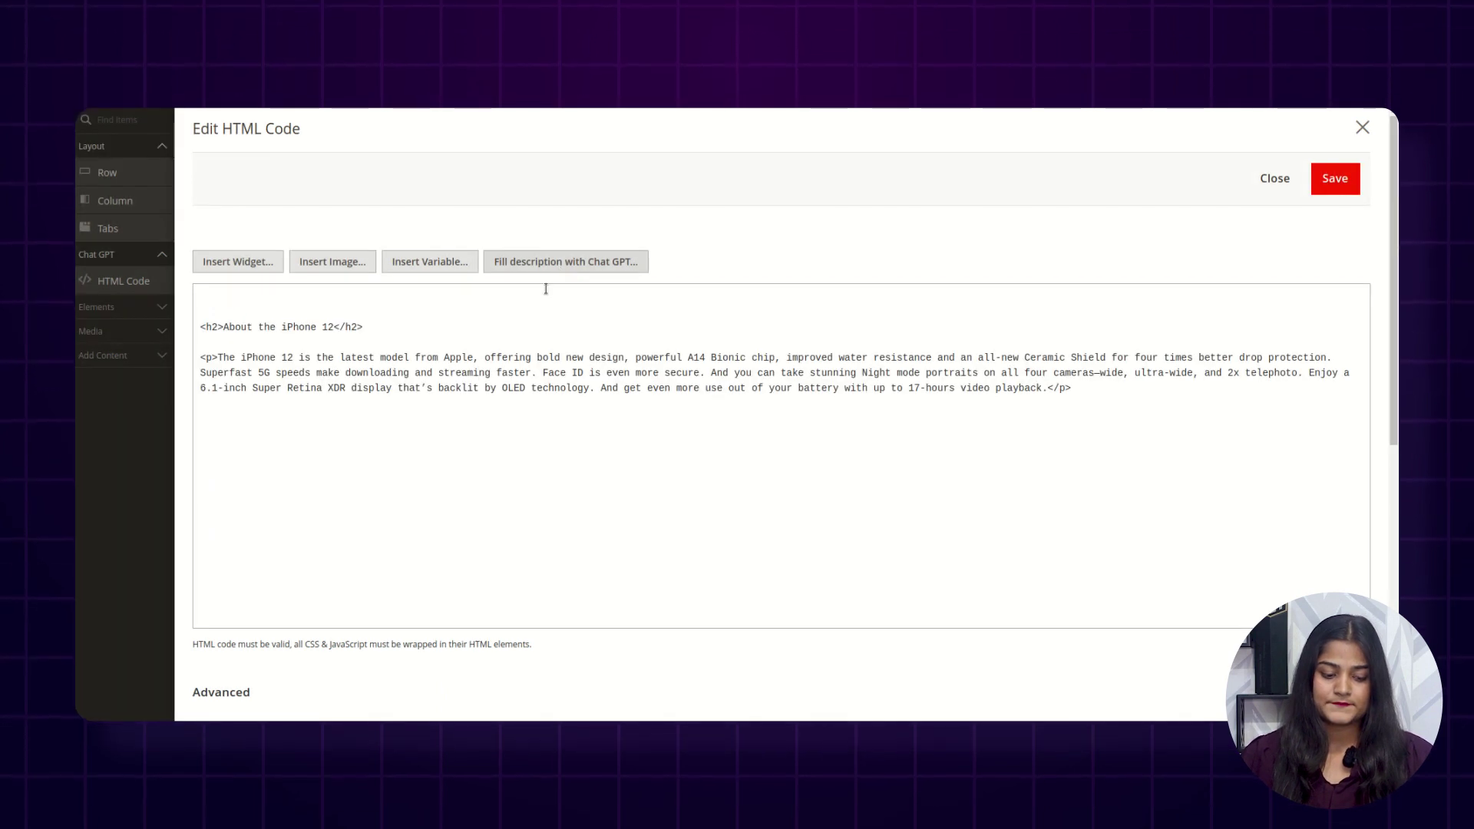
click(547, 294)
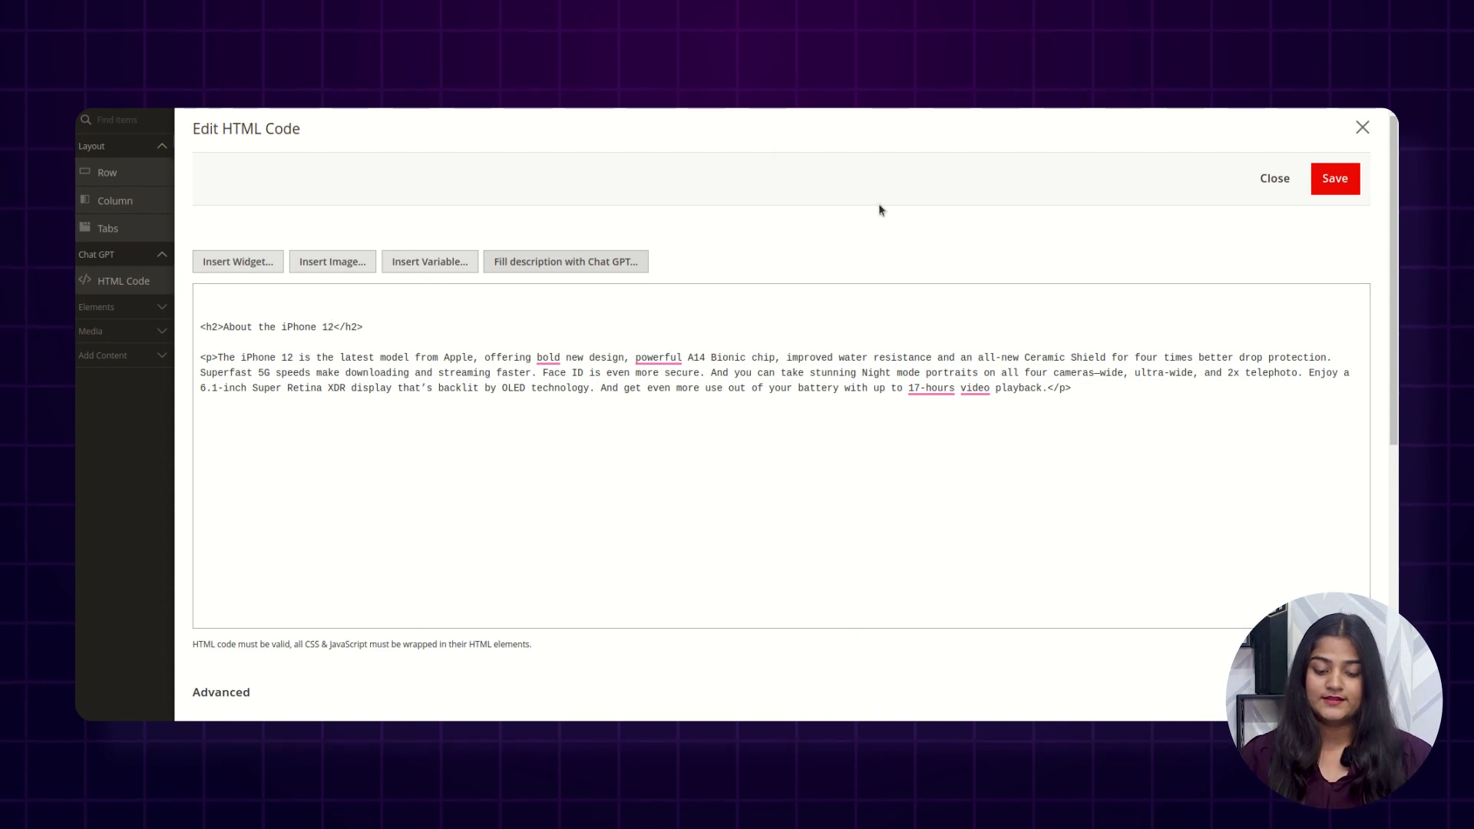
click(1334, 178)
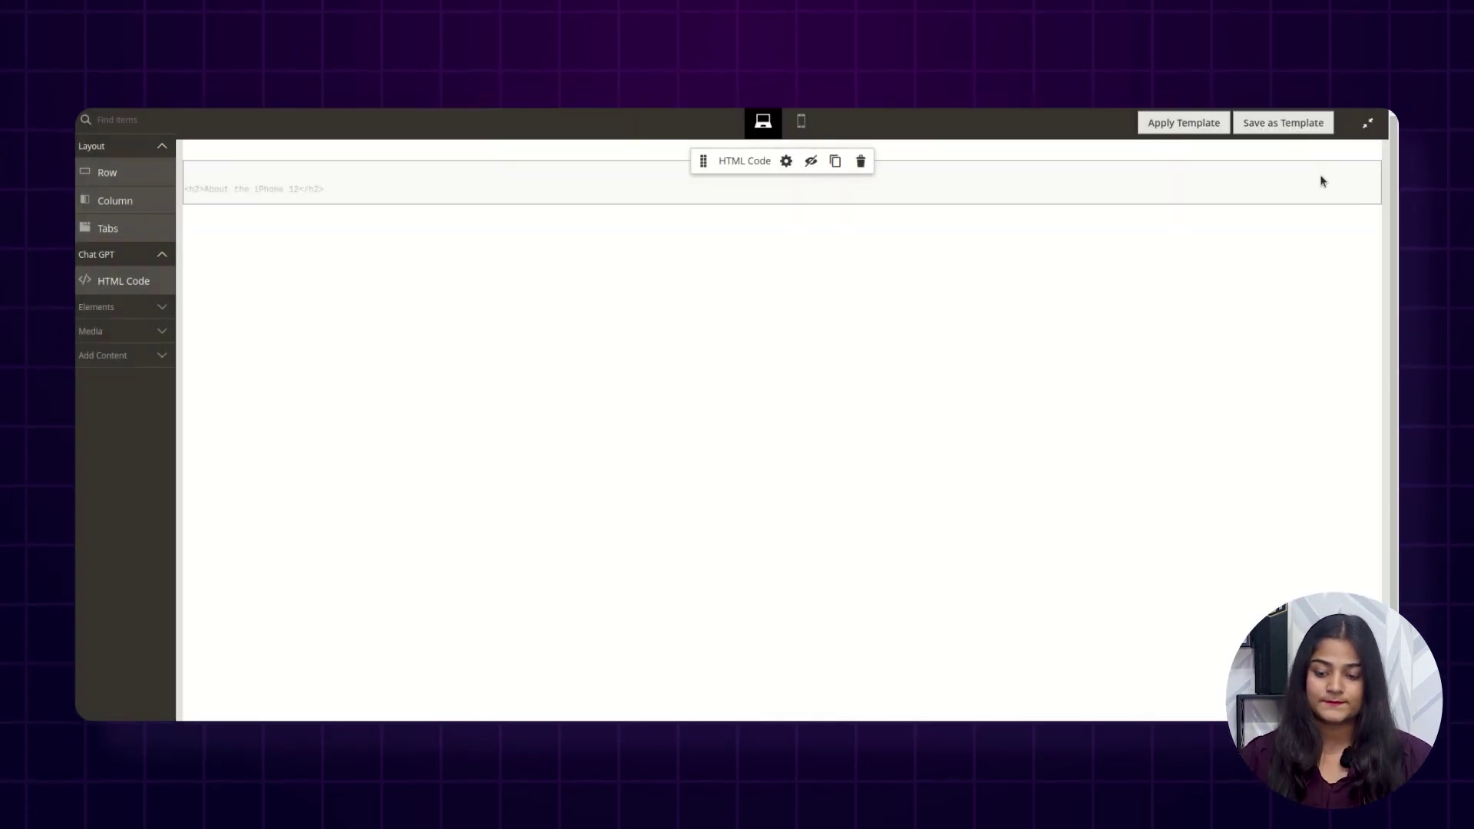
Save the Page Builder content as template 'iphone 12' and dismiss the confirmation.
click(1297, 124)
text(iphone 12)
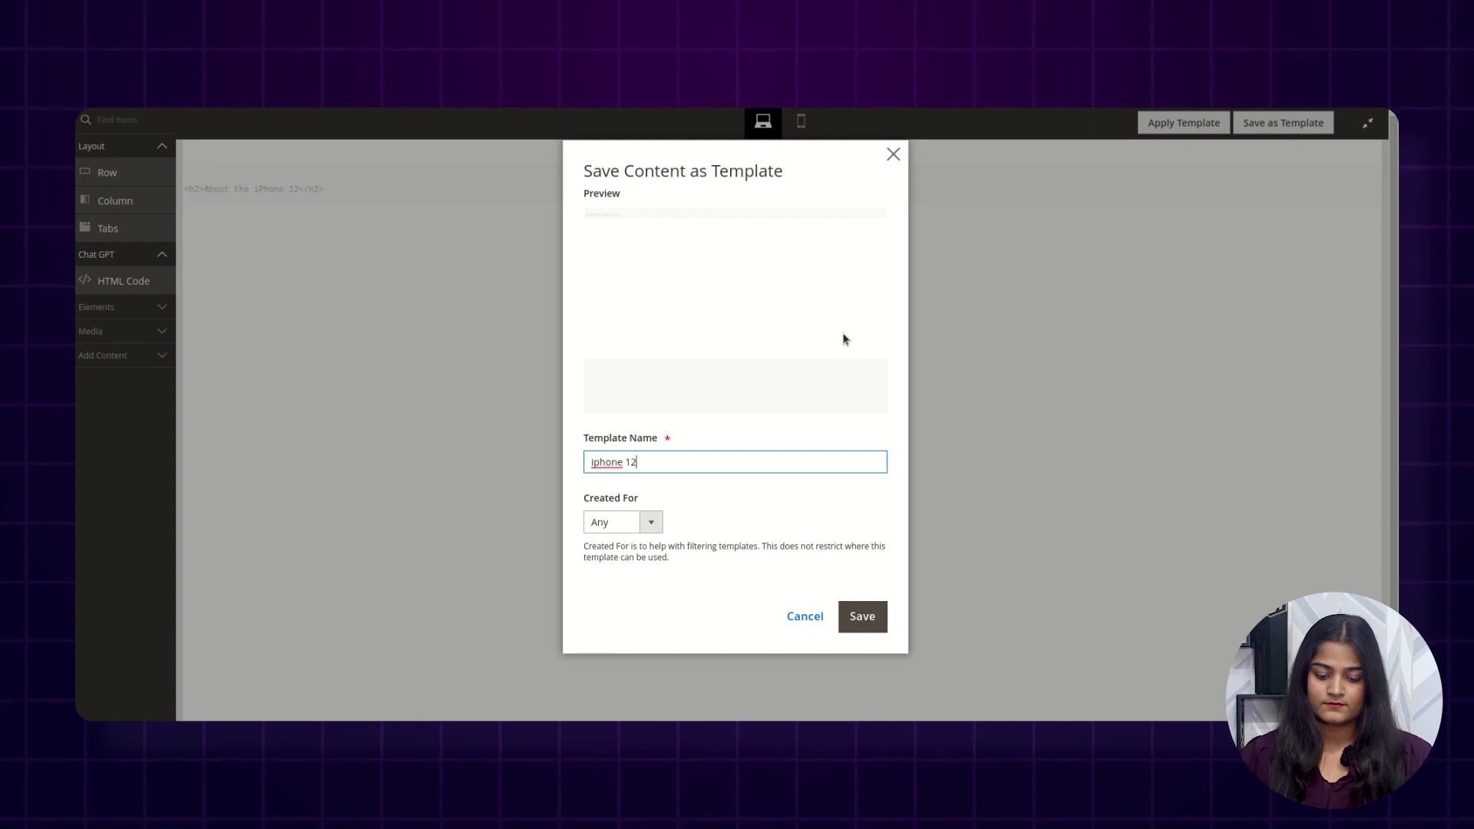
click(866, 618)
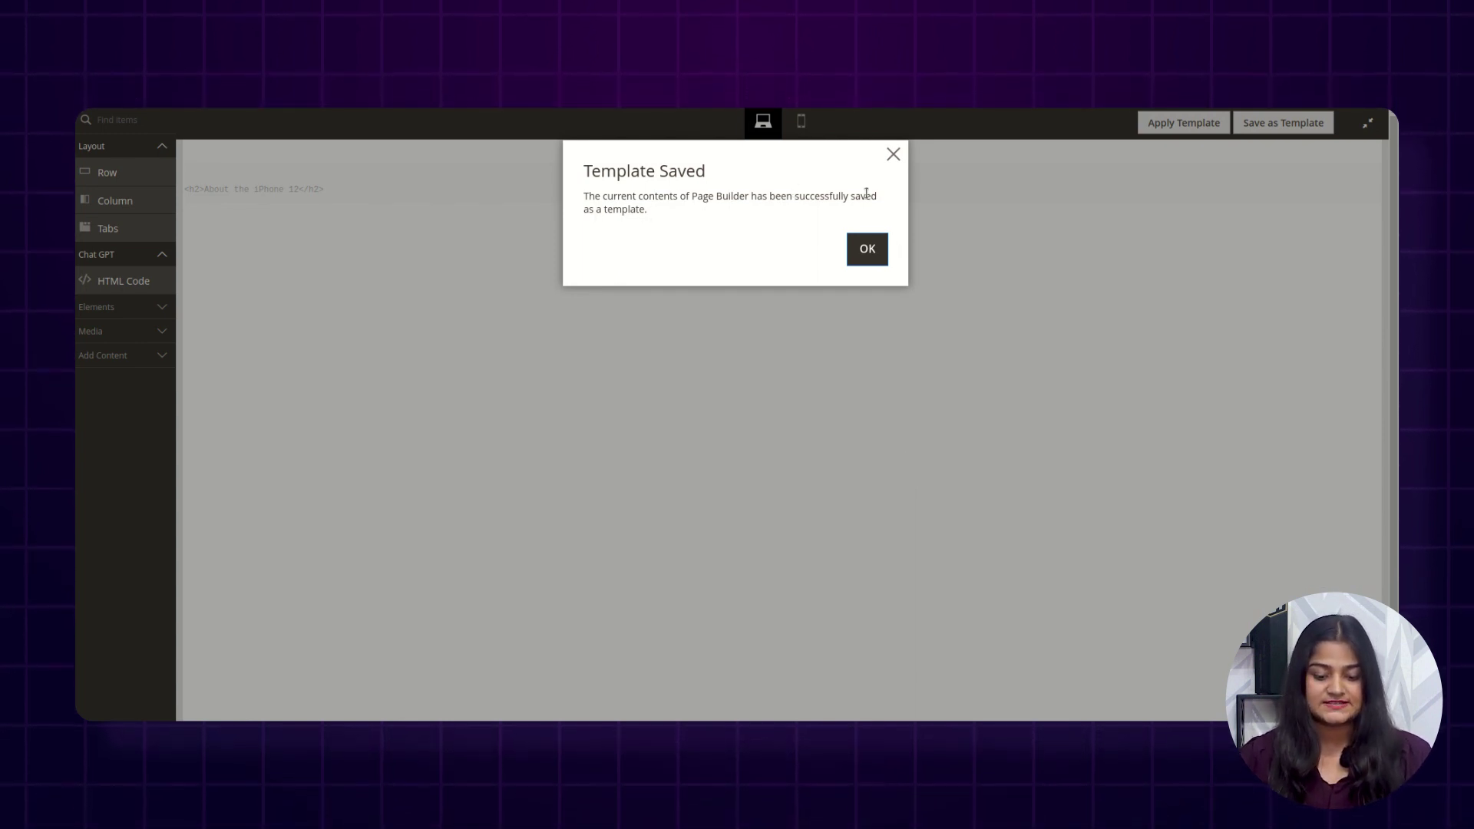
click(867, 250)
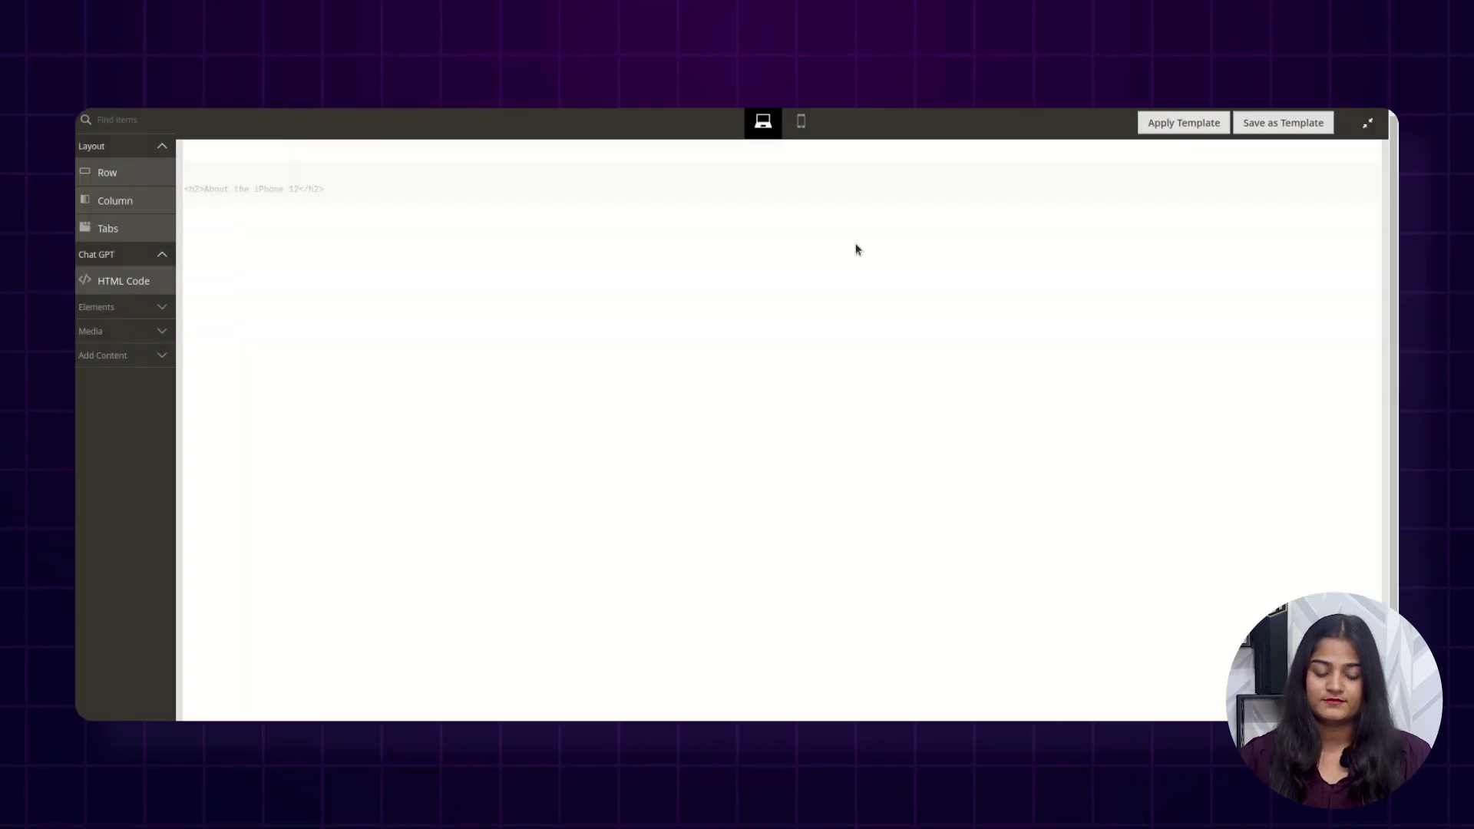